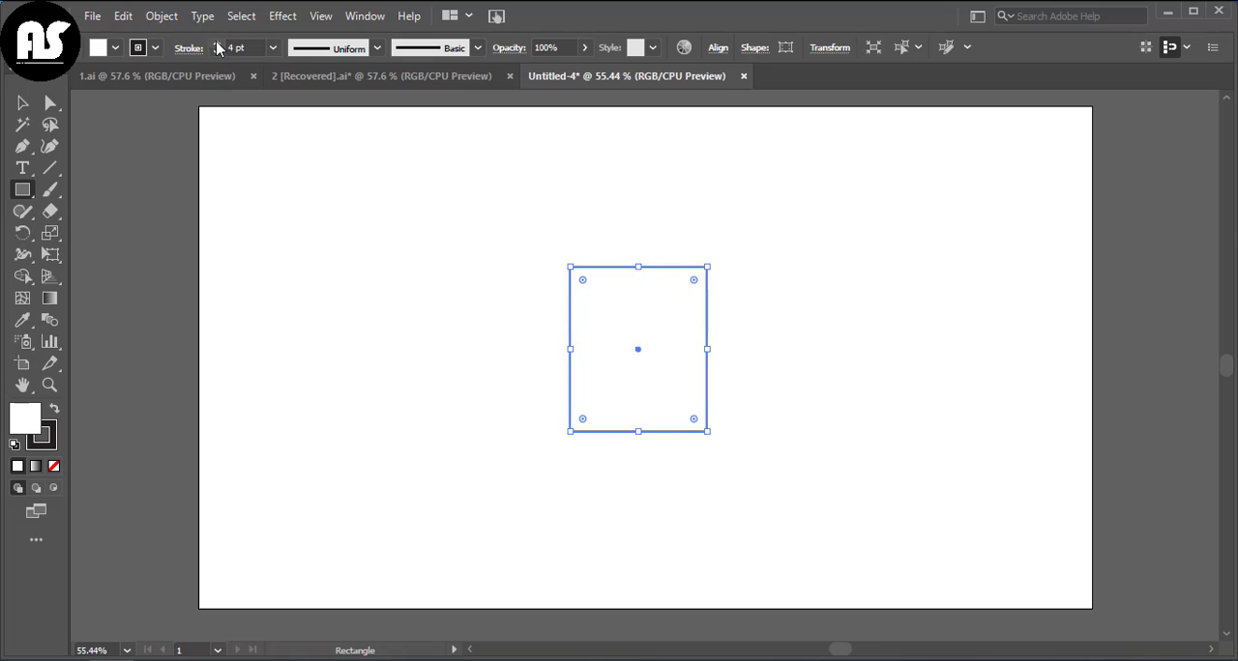
click(216, 44)
Step: Give the rectangle a 4 pt stroke and round all four of its corners to about 21.5 px
click(52, 103)
drag(582, 279, 586, 278)
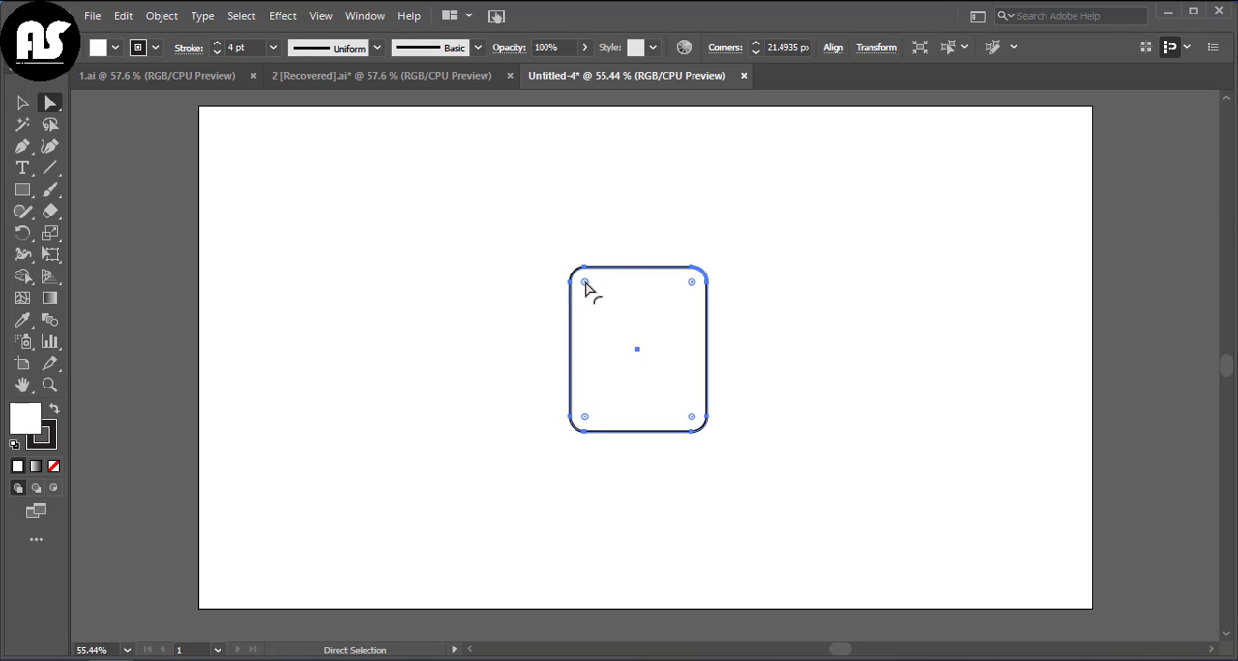
click(392, 266)
Step: Draw a vertical 4 pt line from the upper to the lower edge of the rounded rectangle, just inside its left side
click(50, 167)
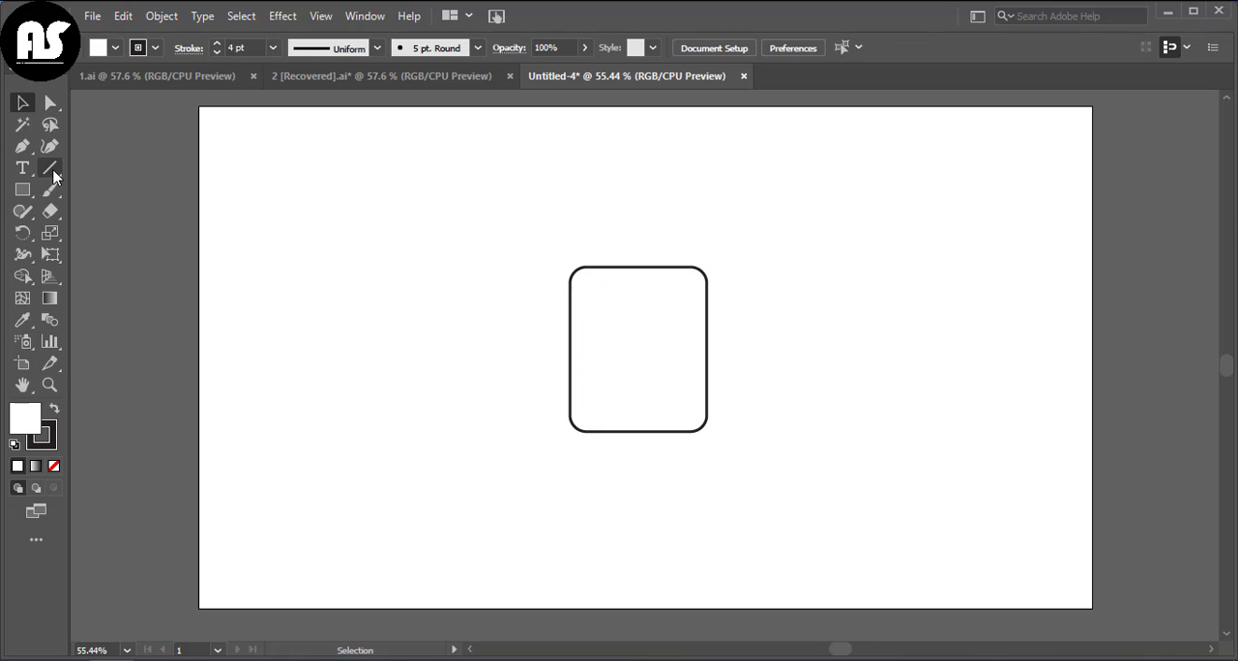
drag(585, 268, 586, 432)
key(v)
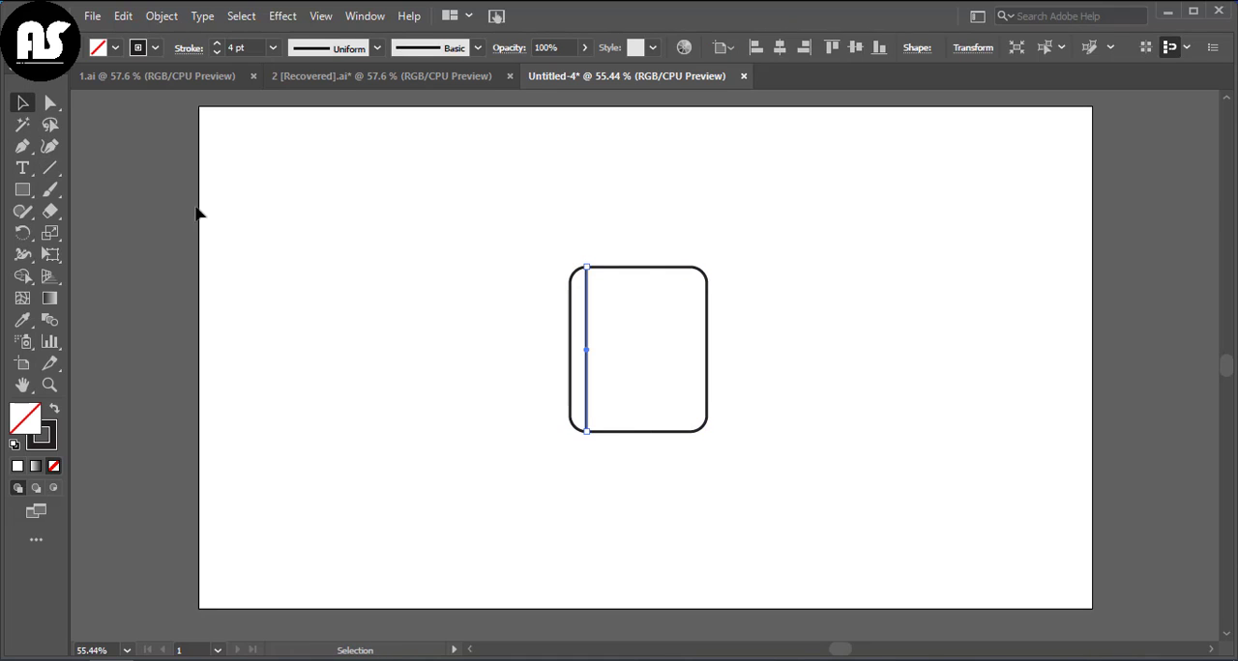
click(409, 309)
Step: Draw a horizontal 2 pt line from the vertical margin line to the right edge, near the top of the rectangle
click(50, 168)
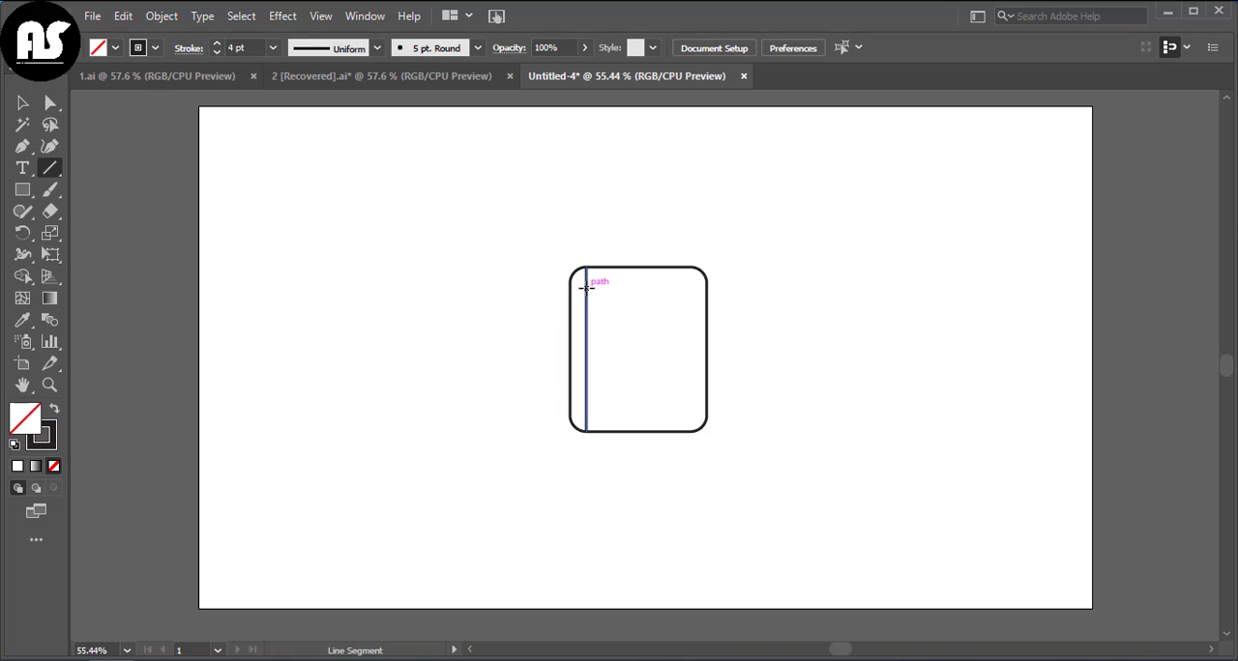
drag(587, 288, 707, 287)
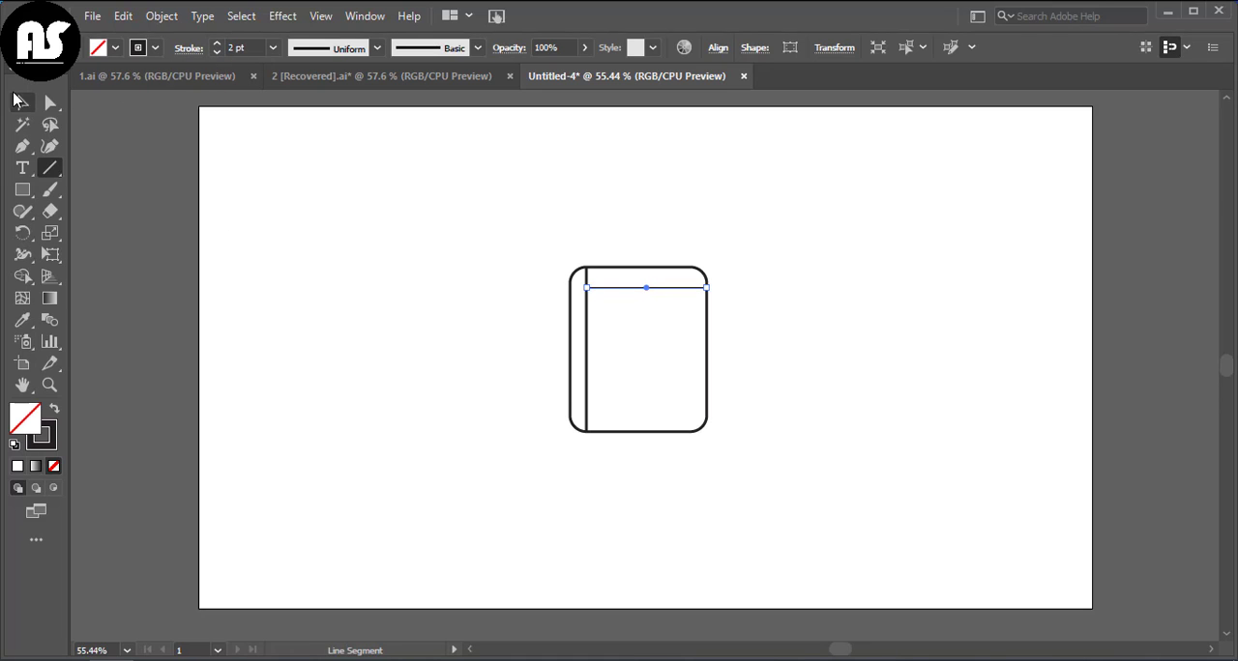
click(19, 102)
click(603, 305)
click(624, 289)
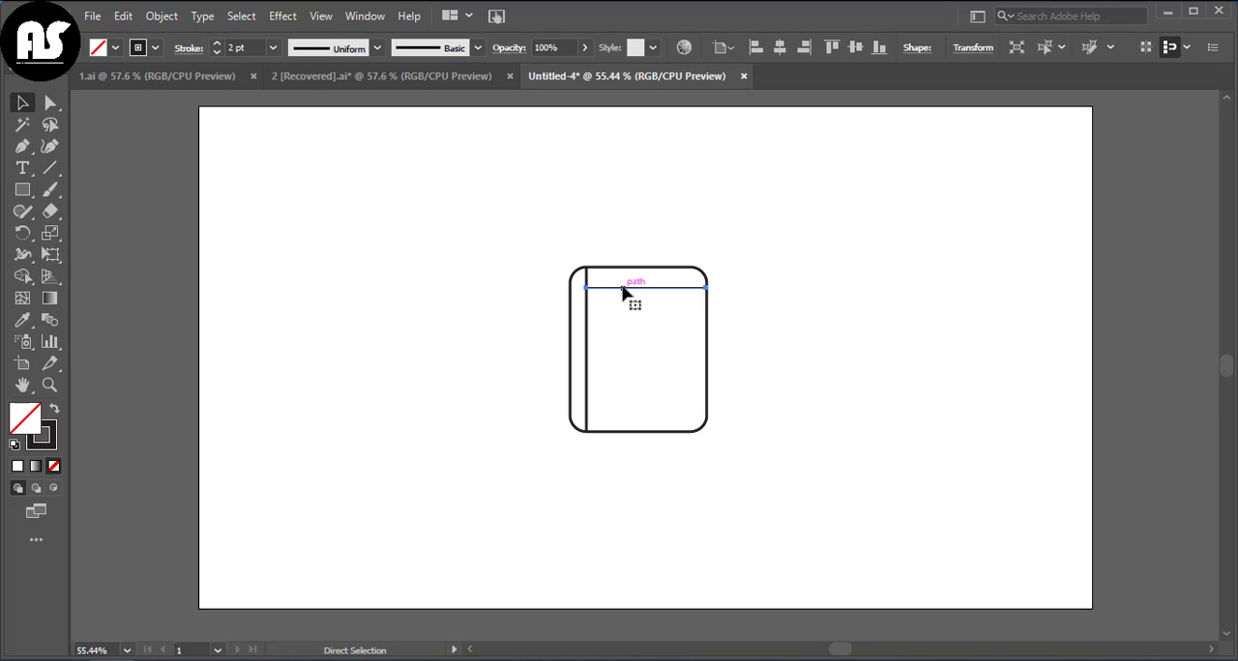
click(395, 220)
Step: Fill the page with evenly spaced ruled lines by repeatedly duplicating the horizontal 2 pt line down to the lower edge
drag(643, 278, 668, 315)
key(ctrl+z)
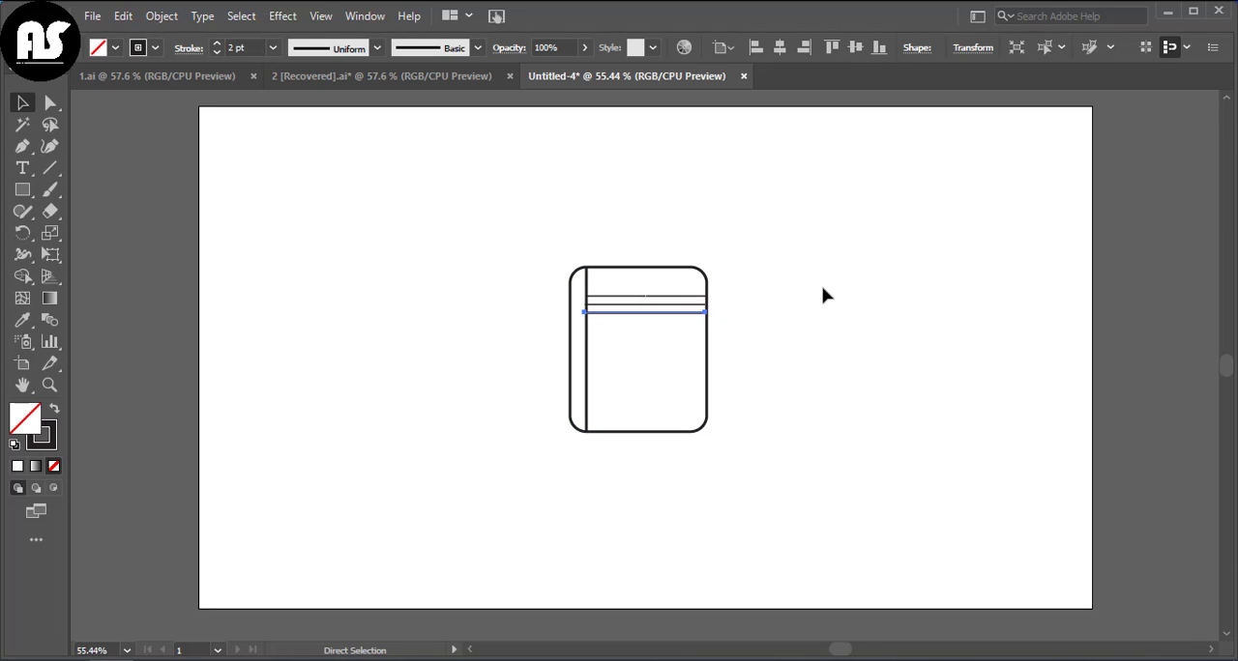
key(f)
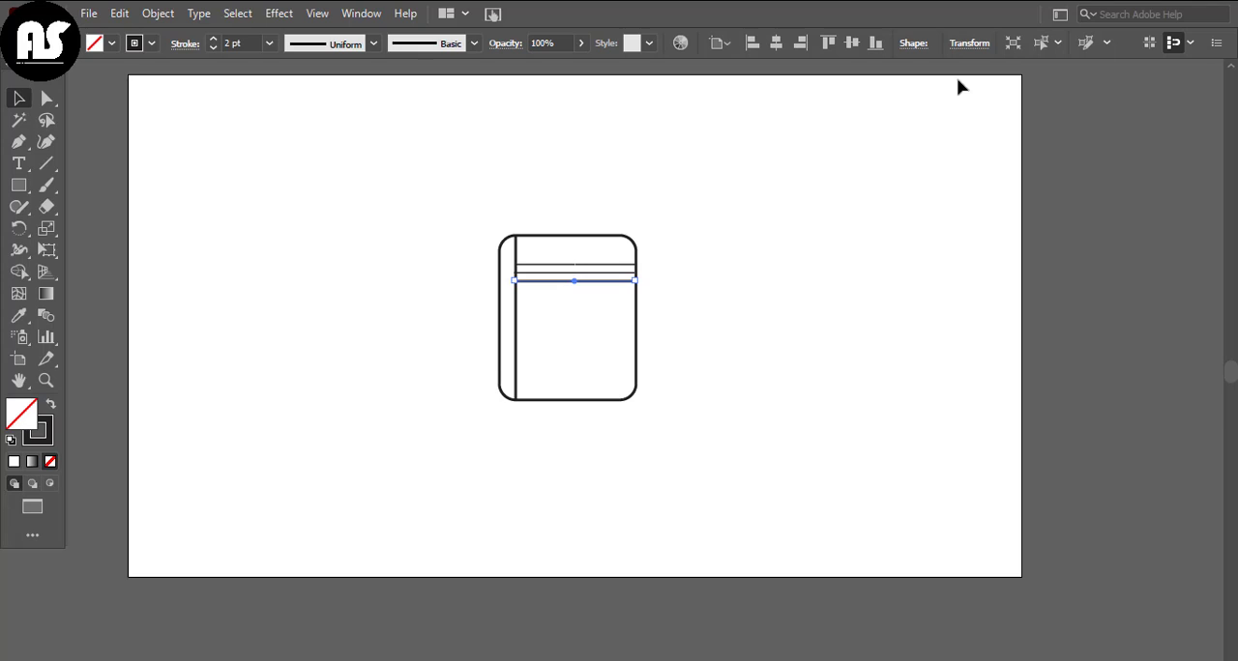
key(Escape)
drag(629, 313, 643, 354)
click(655, 340)
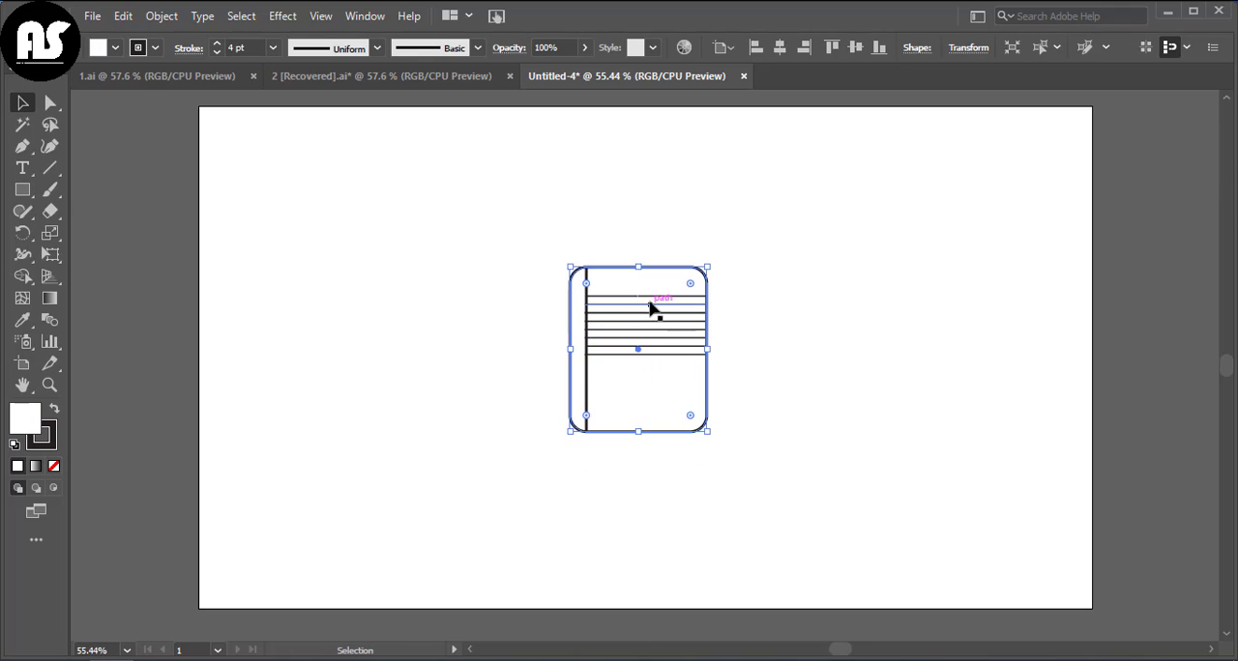
drag(654, 310, 657, 402)
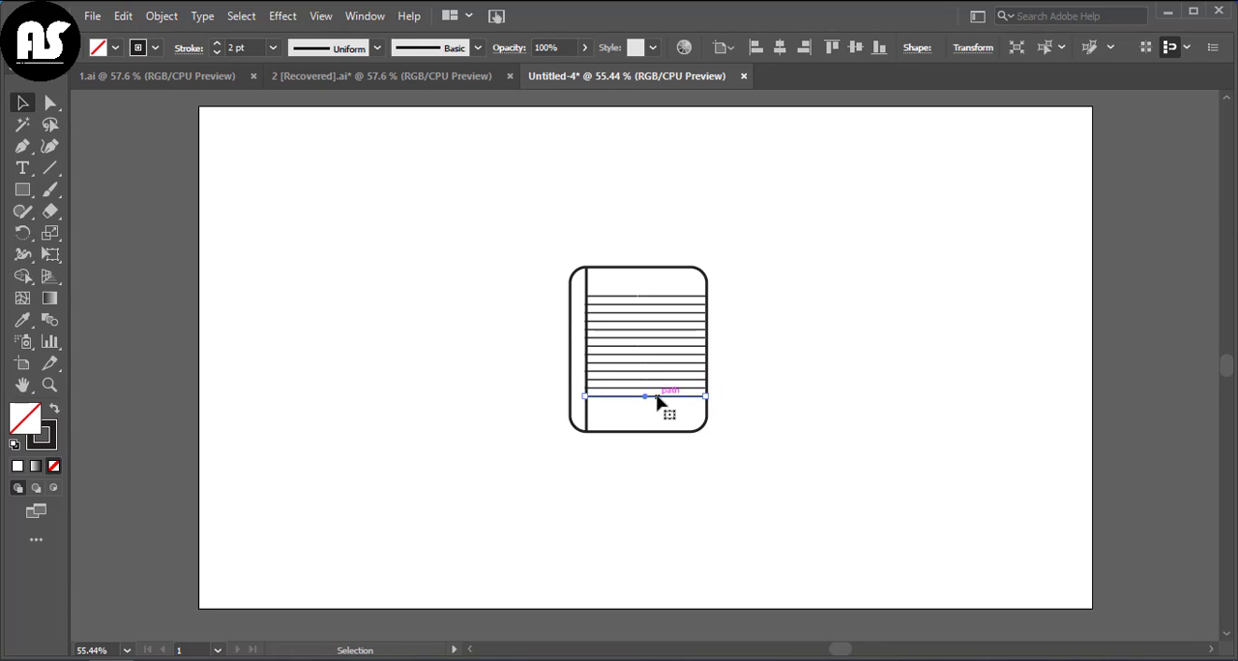
drag(656, 402, 660, 415)
click(747, 420)
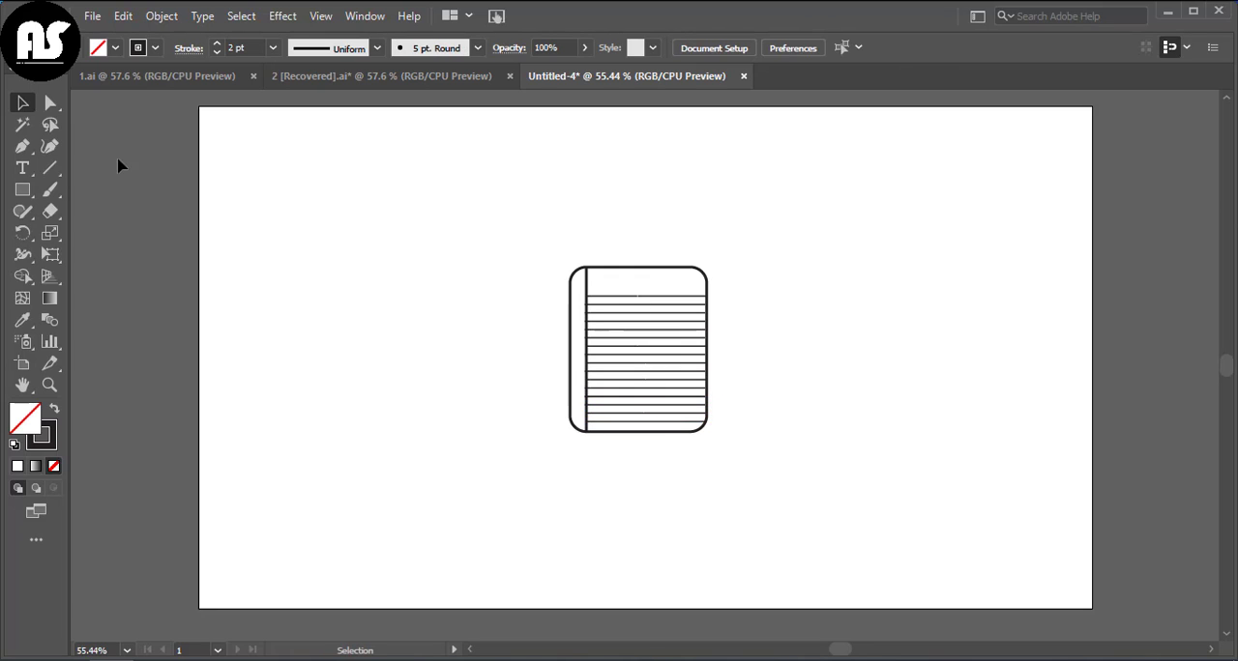
Step: Draw a short 2 pt line across the notebook's left edge near the top as a binding mark
click(50, 168)
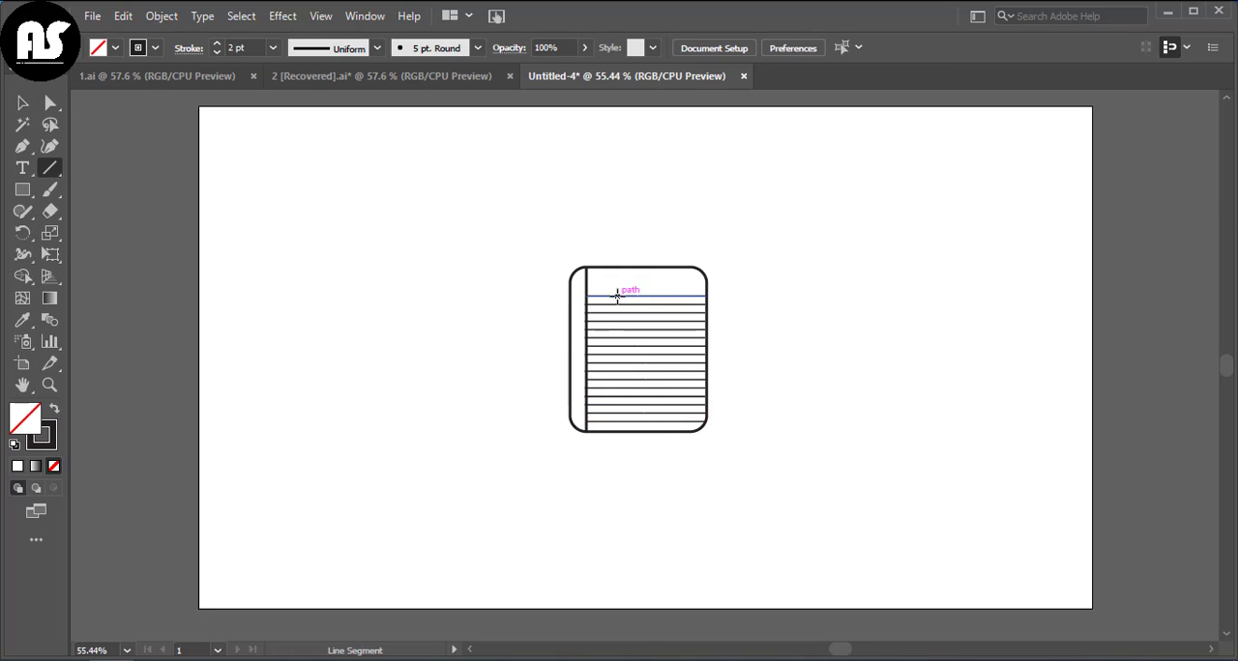
mouse_move(554, 287)
mouse_down()
mouse_move(580, 287)
mouse_move(555, 281)
mouse_up()
key(v)
click(550, 313)
click(561, 289)
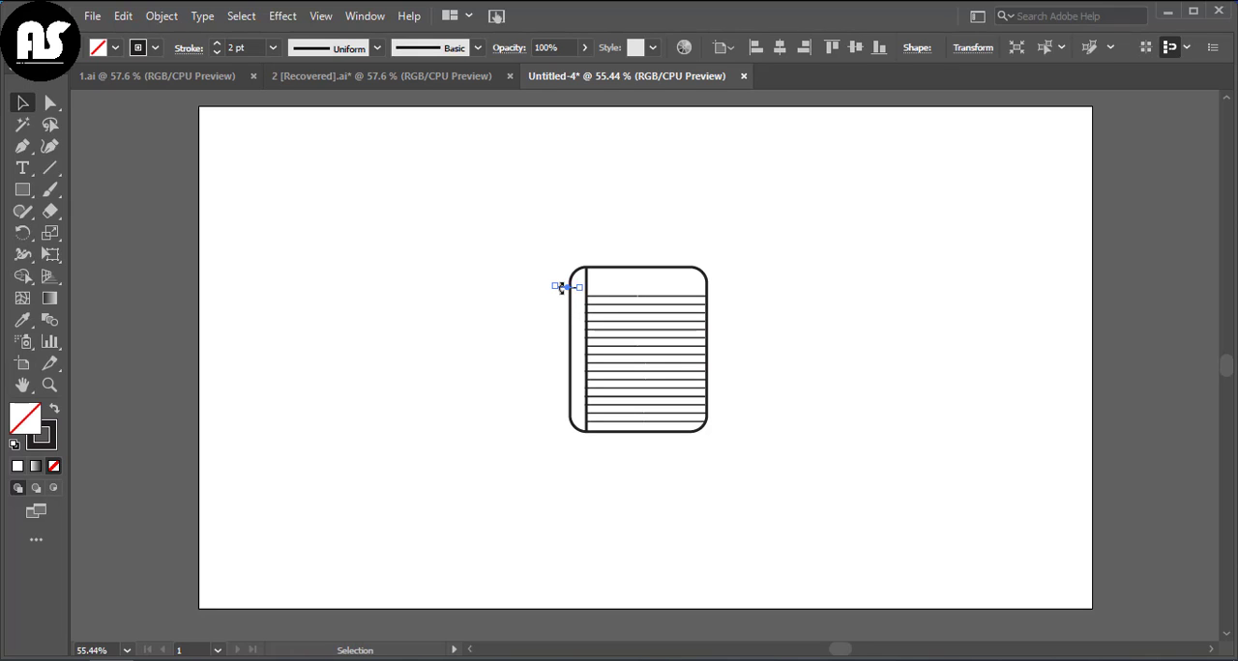
click(474, 393)
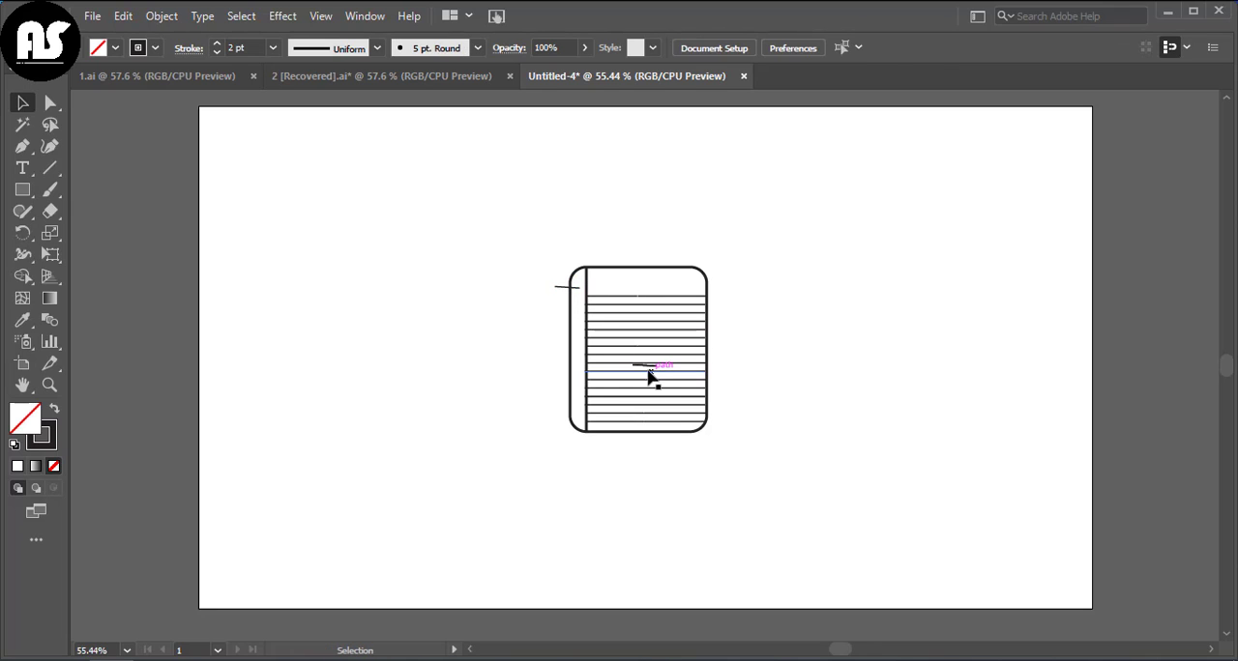
Step: Place more copies of the short binding line below the first one along the notebook's left edge
drag(645, 368, 567, 295)
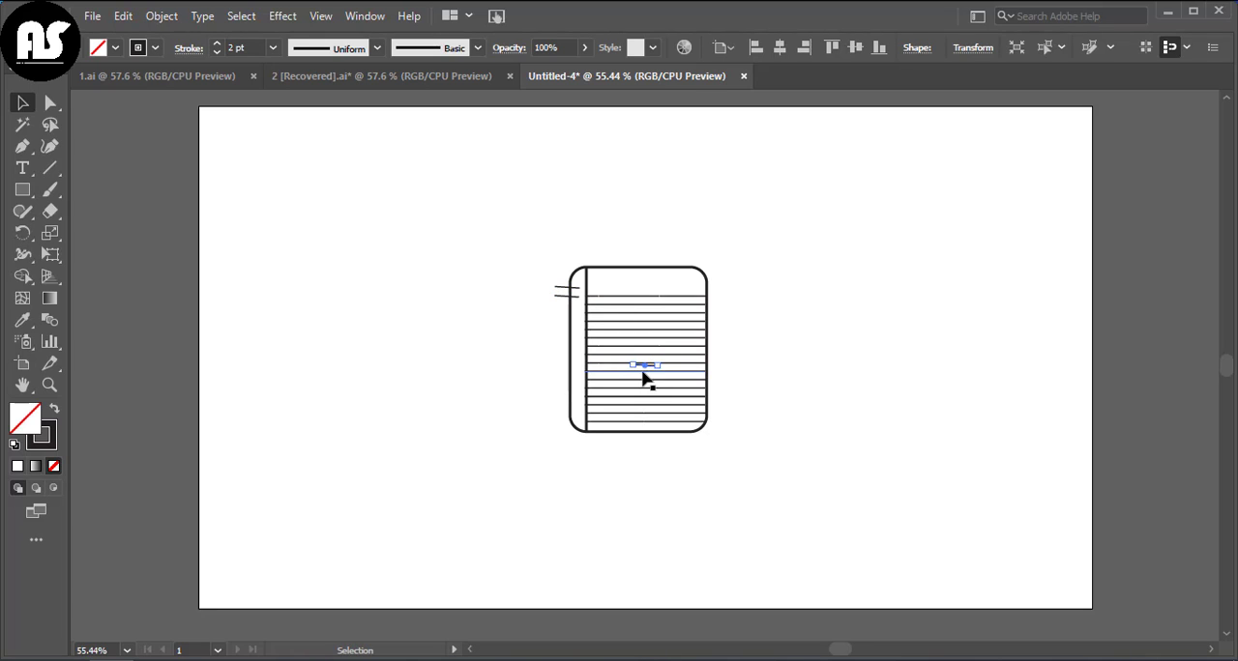
drag(645, 367, 567, 312)
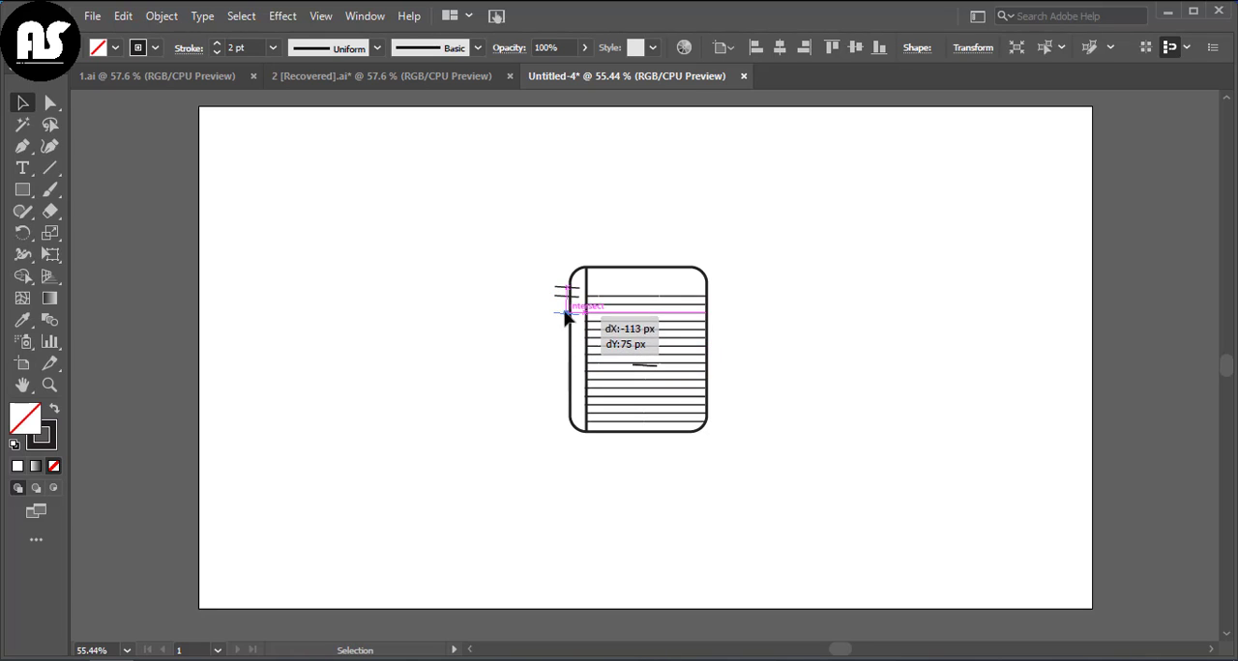
click(419, 436)
click(570, 303)
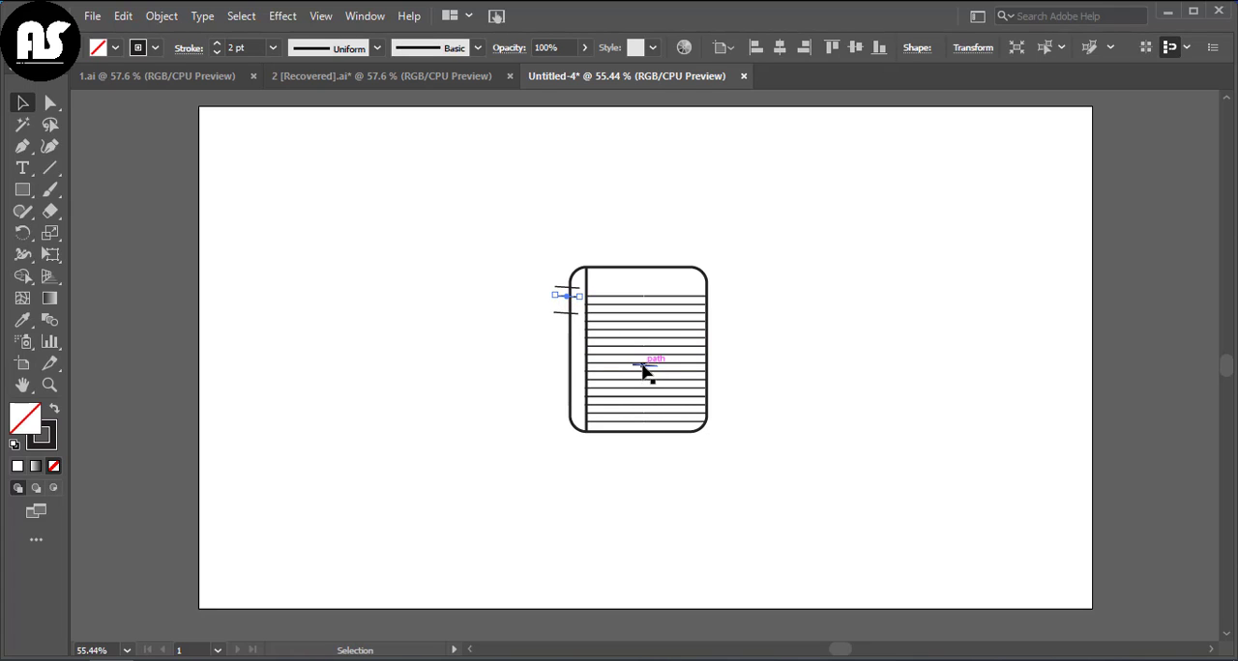
drag(644, 367, 548, 351)
Step: Set the stroke of all the short binding marks to 5 pt
click(537, 315)
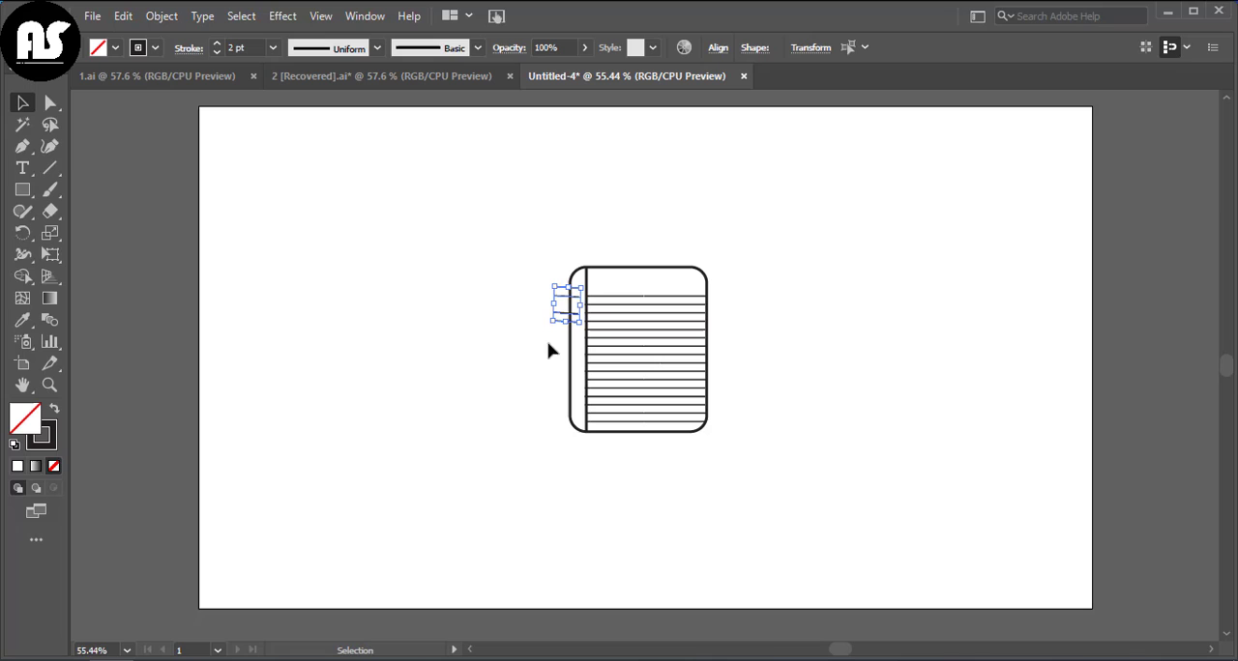
click(215, 45)
click(352, 262)
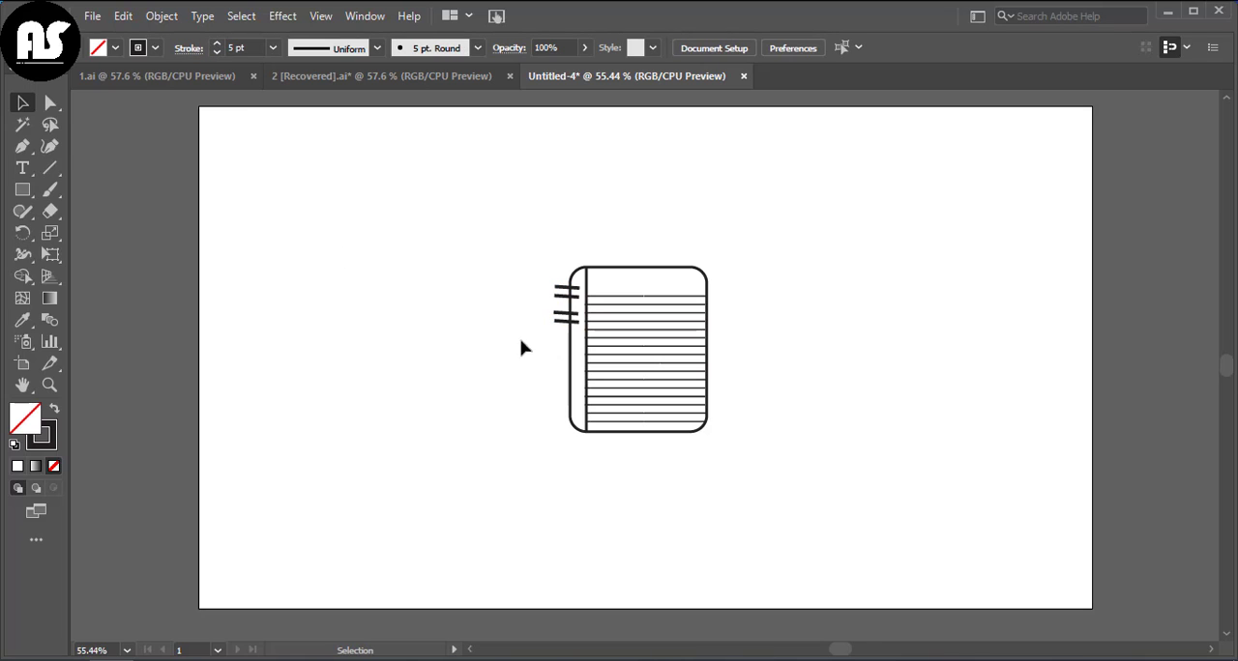
Step: Adjust the third binding mark's spacing and duplicate further marks down the notebook's left edge
click(565, 314)
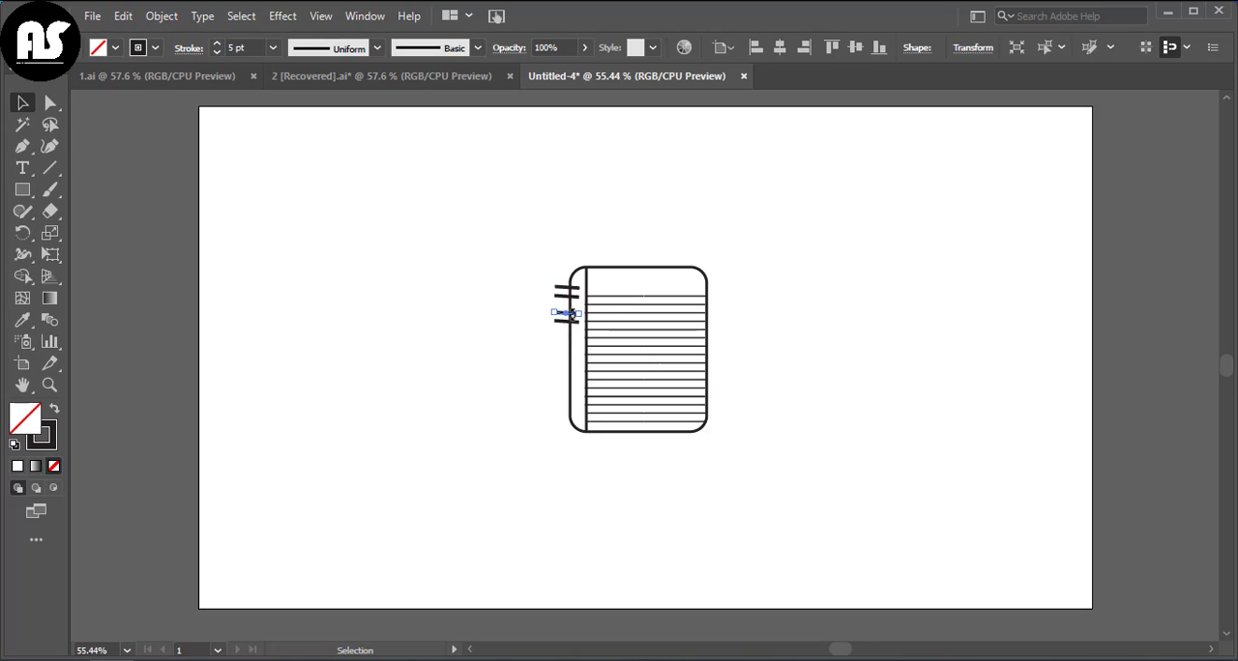
drag(566, 314, 566, 320)
click(497, 355)
drag(570, 324, 569, 346)
click(533, 355)
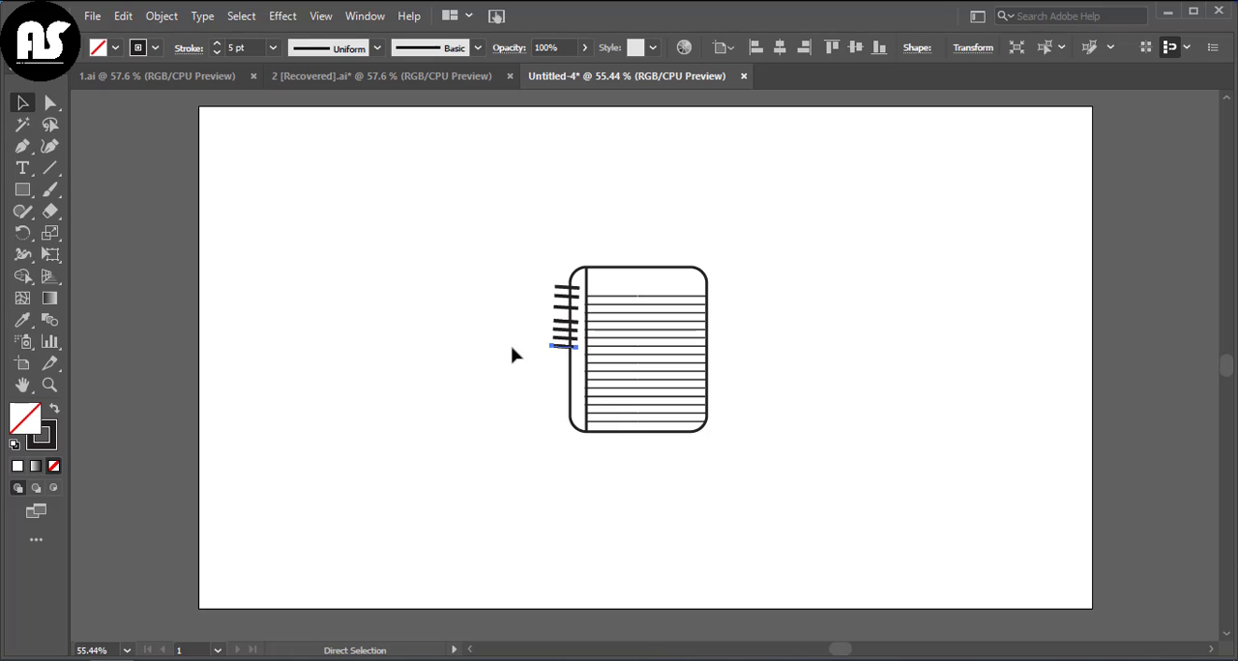
drag(564, 346, 564, 369)
click(561, 384)
click(535, 422)
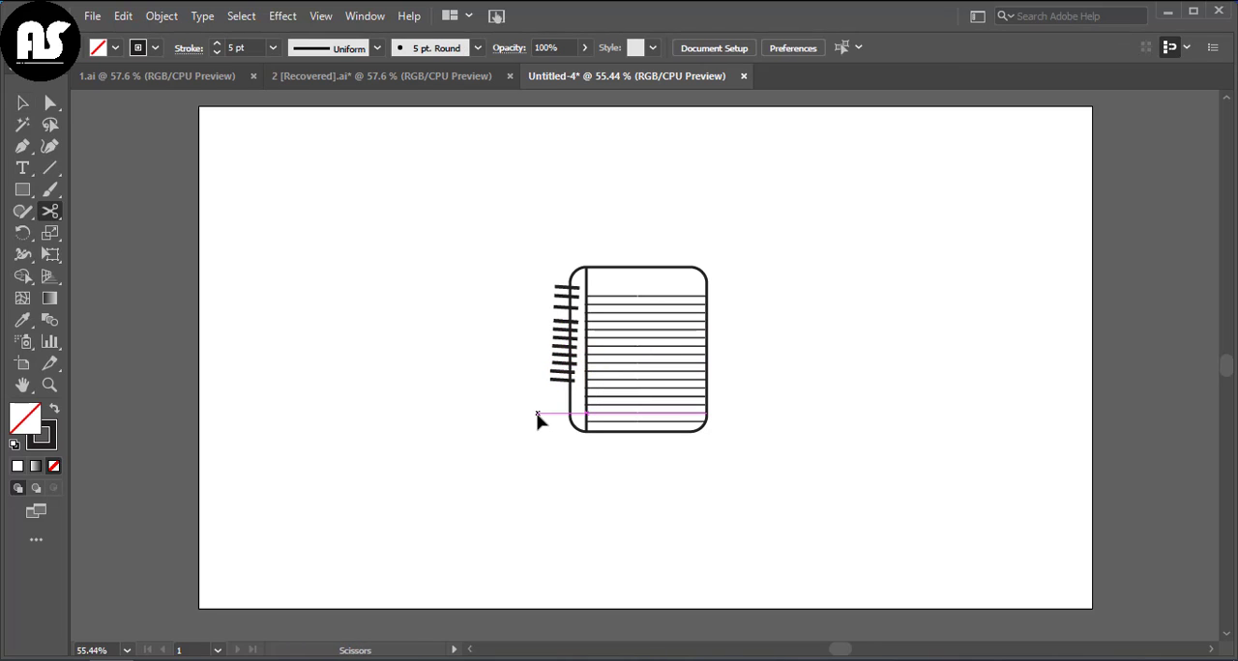
double_click(563, 379)
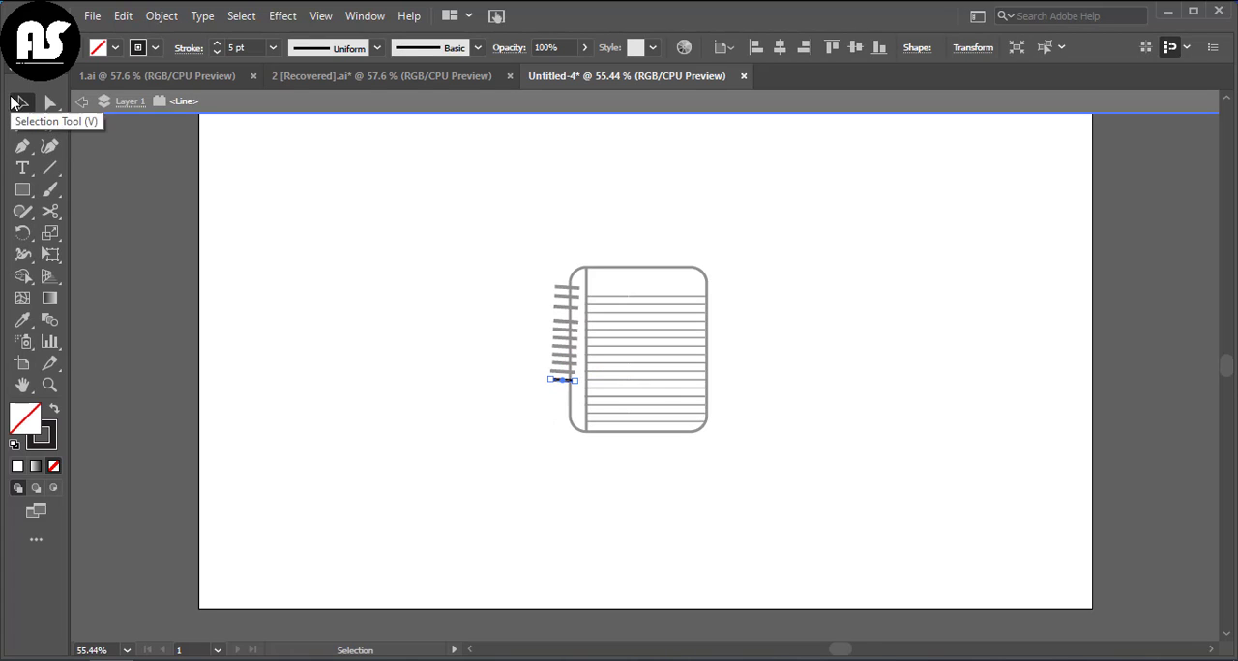
double_click(510, 339)
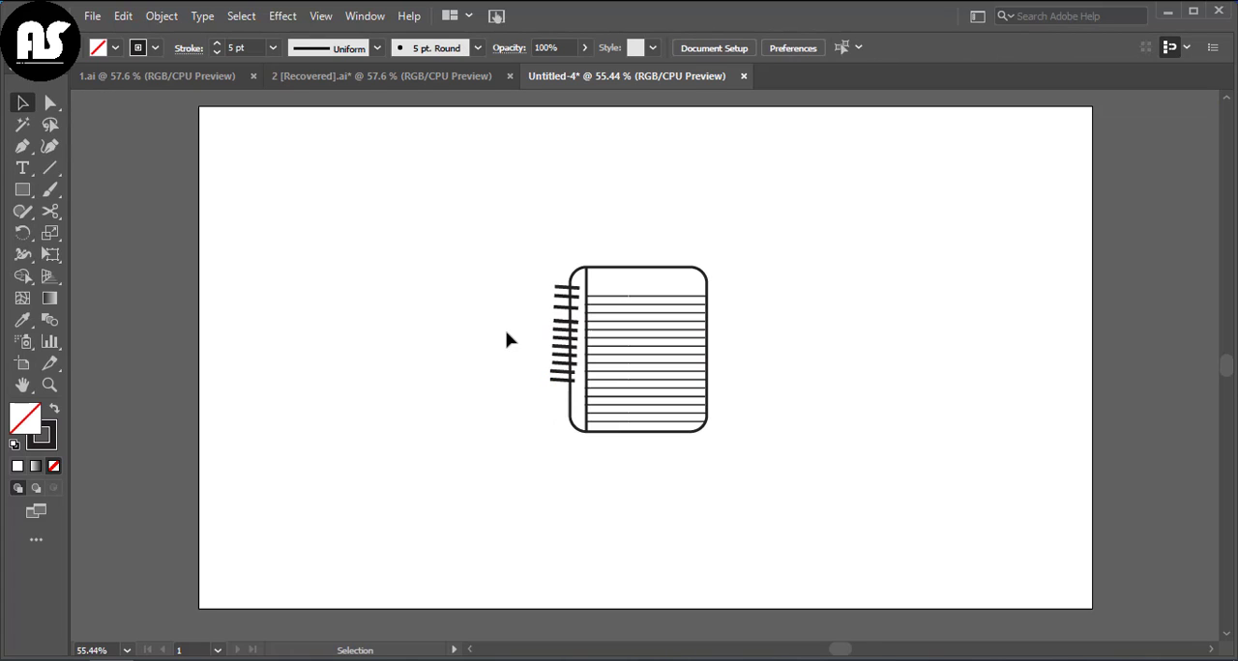
Step: Group all the binding marks and move the group so it straddles the notebook's left edge
drag(554, 378, 560, 395)
right_click(561, 397)
click(597, 131)
drag(552, 336, 569, 358)
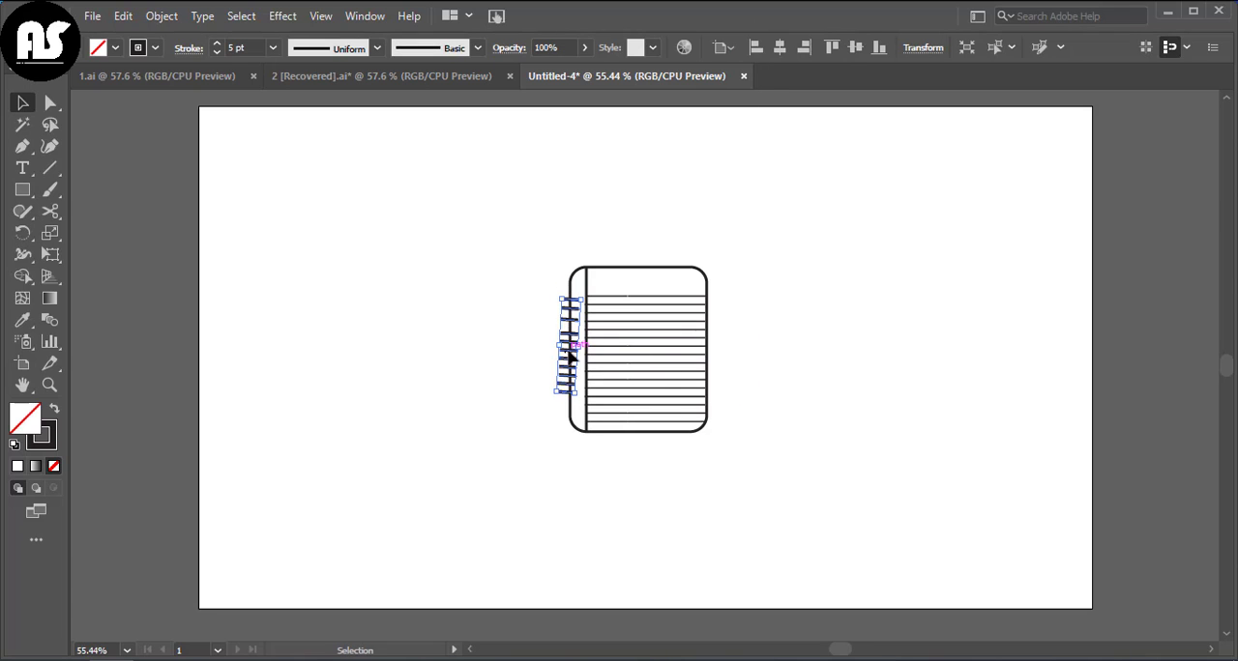
Step: Rotate the binding group until its marks are horizontal, and ungroup it
drag(576, 401, 570, 367)
click(505, 414)
click(528, 375)
click(528, 385)
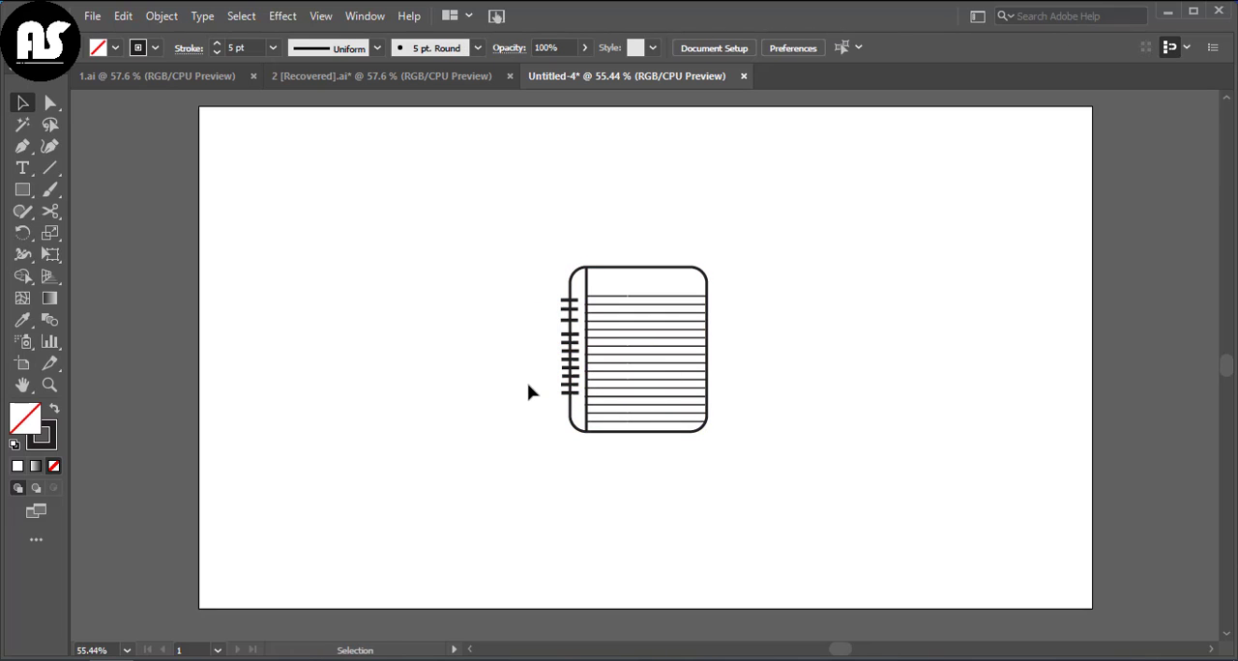
click(564, 385)
right_click(564, 387)
click(582, 218)
click(541, 380)
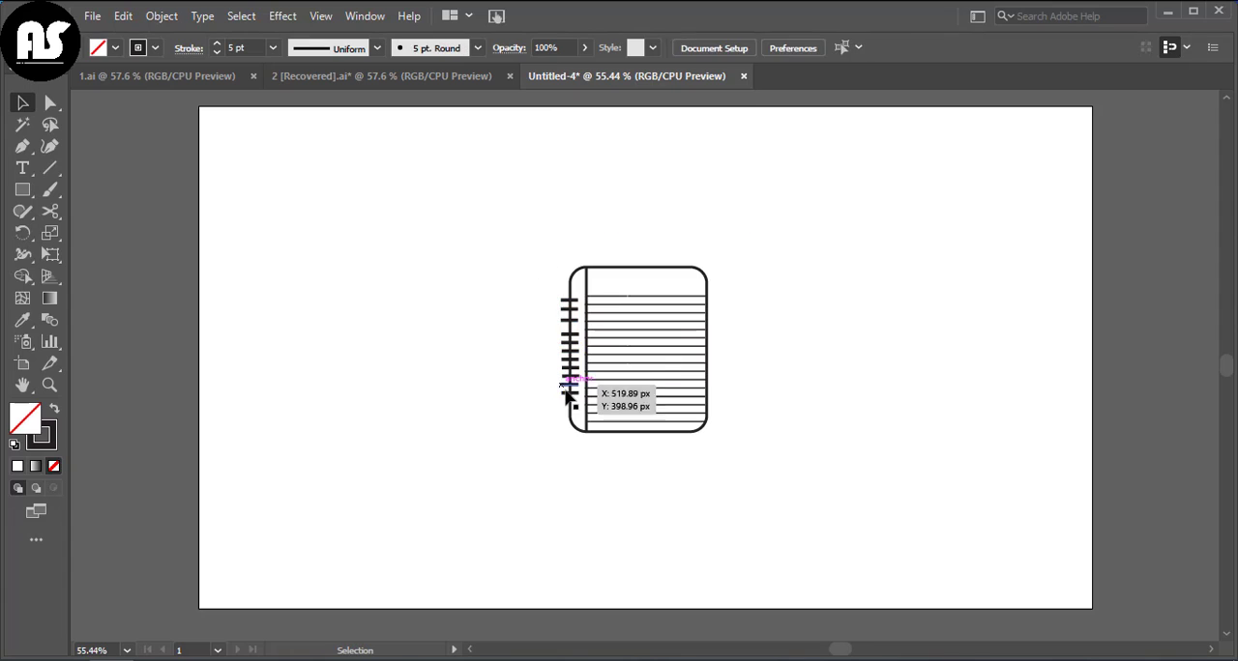
Step: Duplicate the lowest binding mark downward to extend the row toward the notebook's lower left corner
click(569, 394)
click(563, 405)
click(559, 396)
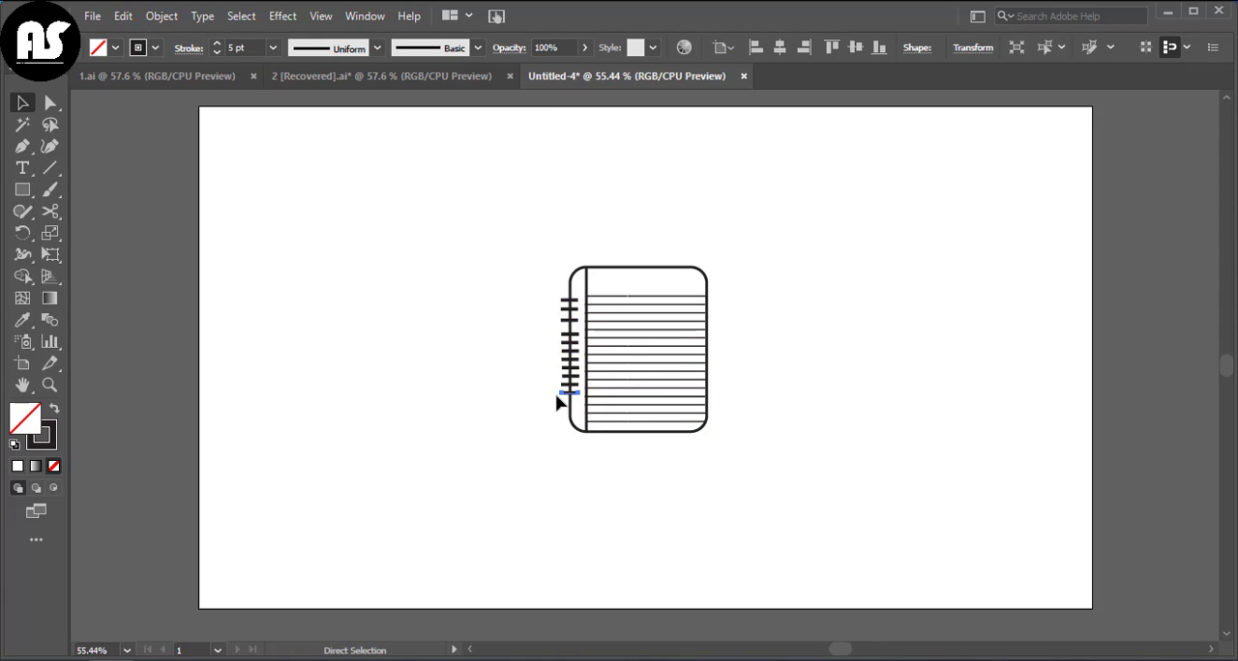
click(494, 417)
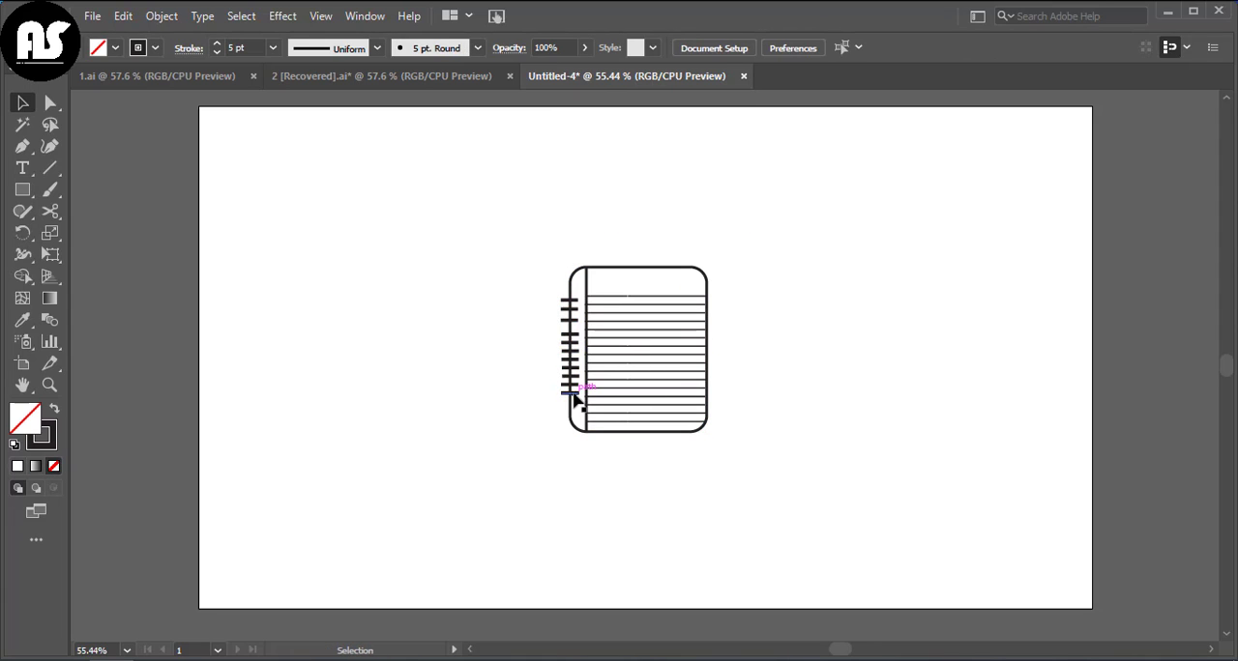
alt+drag(574, 393, 568, 419)
click(551, 414)
click(534, 418)
click(523, 436)
key(ctrl+z)
Step: Try to narrow all the binding marks from their outer side, and undo the scaling
click(508, 291)
drag(565, 418, 564, 418)
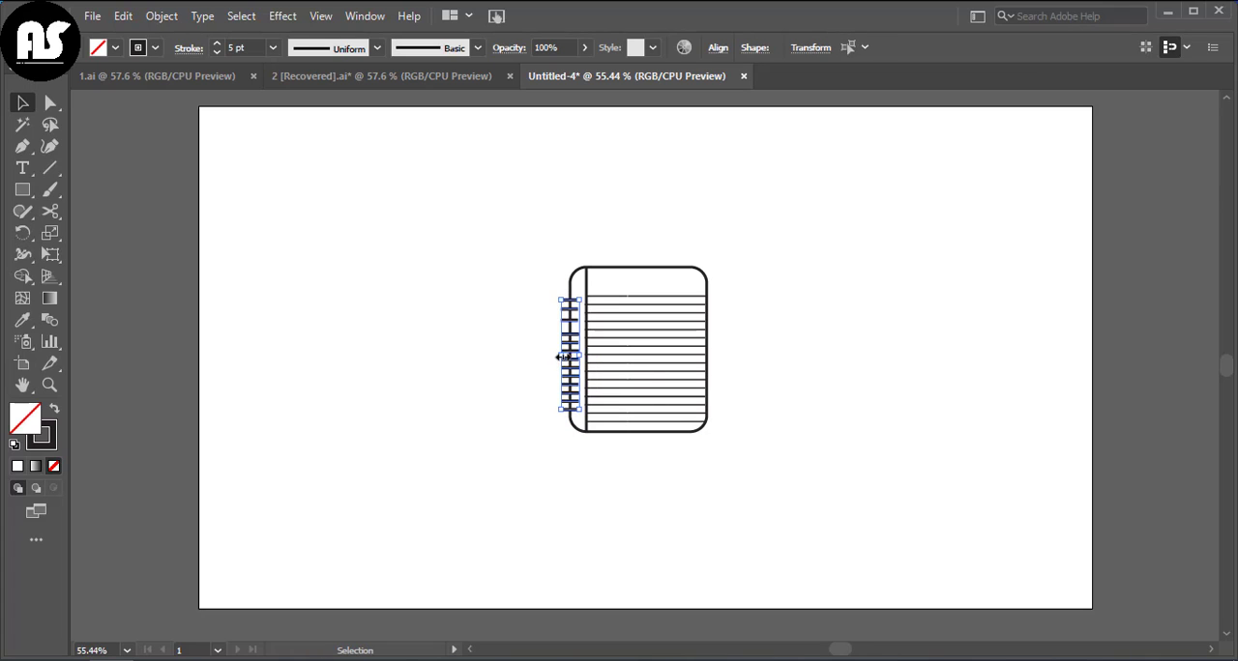
drag(561, 355, 572, 367)
key(ctrl+z)
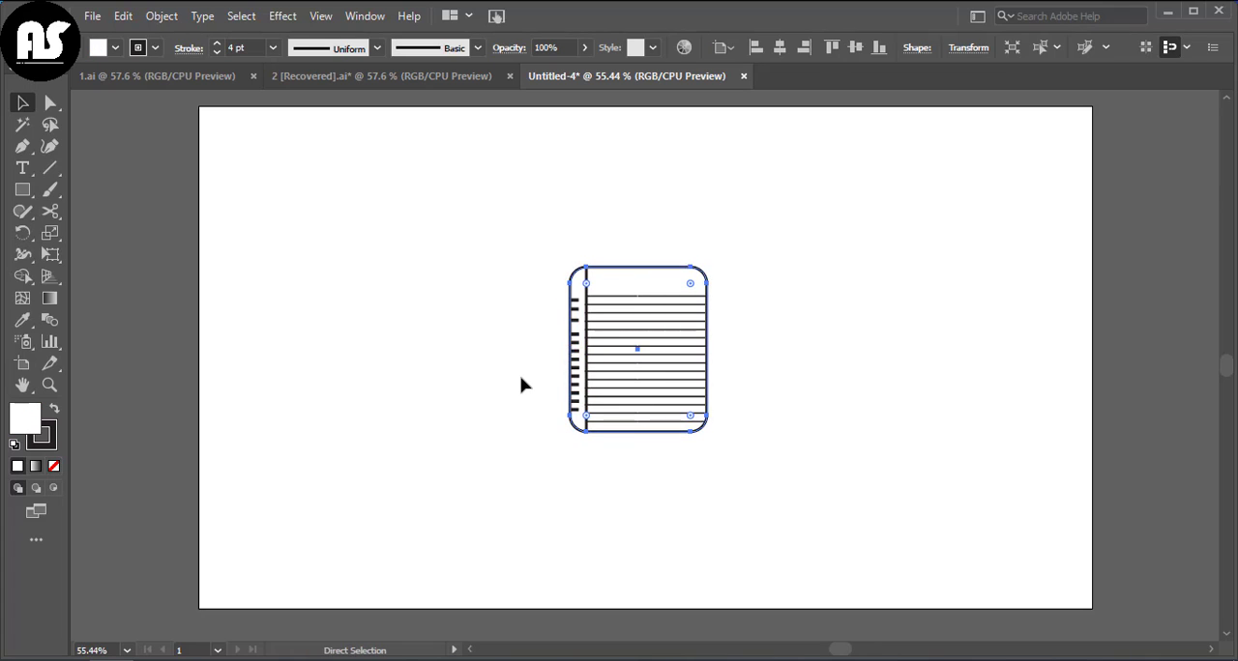
click(562, 395)
click(577, 375)
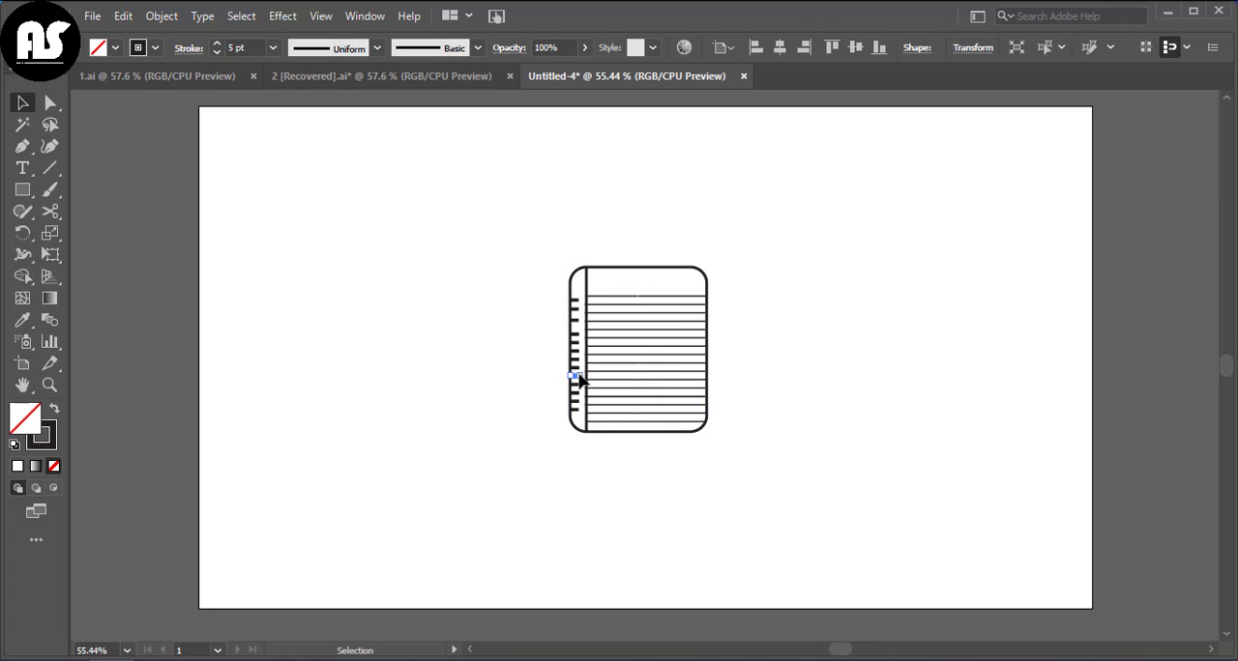
click(592, 300)
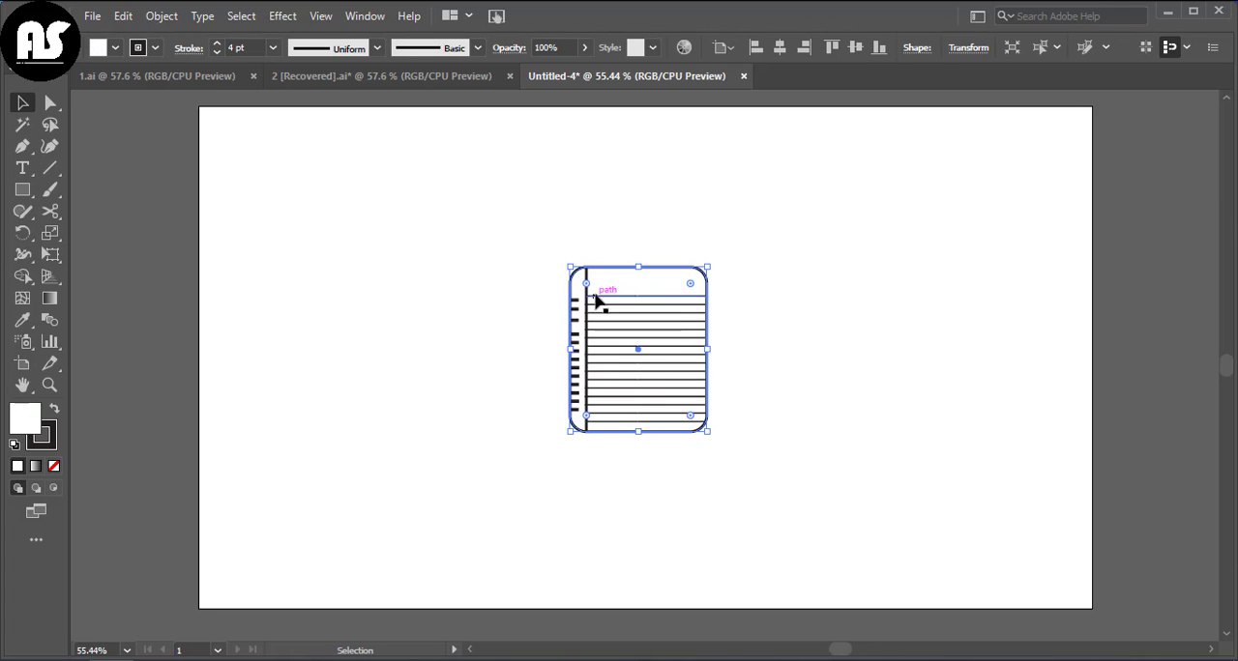
click(557, 321)
drag(577, 360, 567, 354)
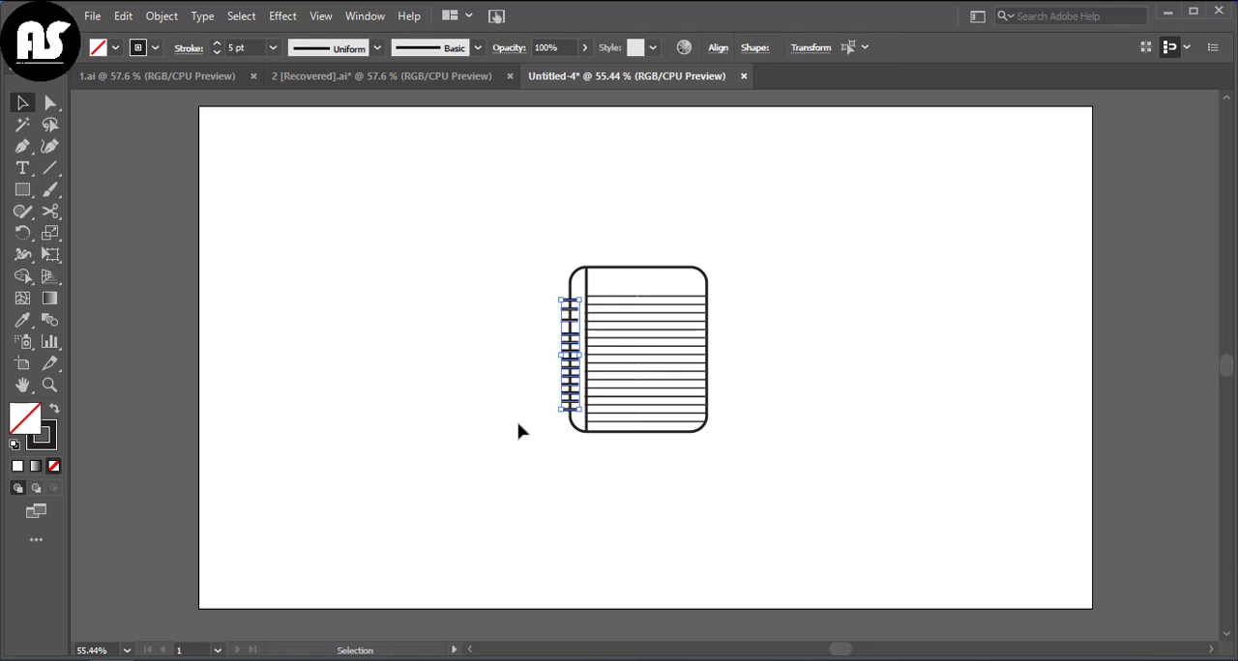
Step: Group all the binding marks and narrow the group slightly from its outer side
click(550, 301)
right_click(566, 418)
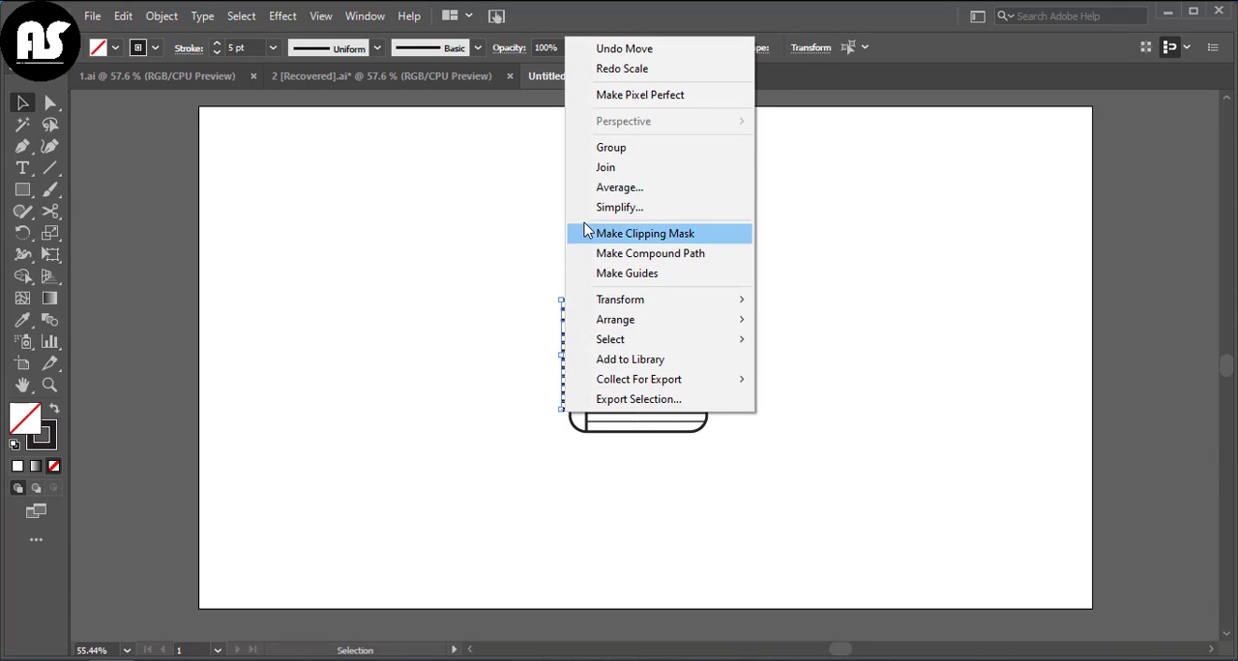
click(622, 146)
click(564, 387)
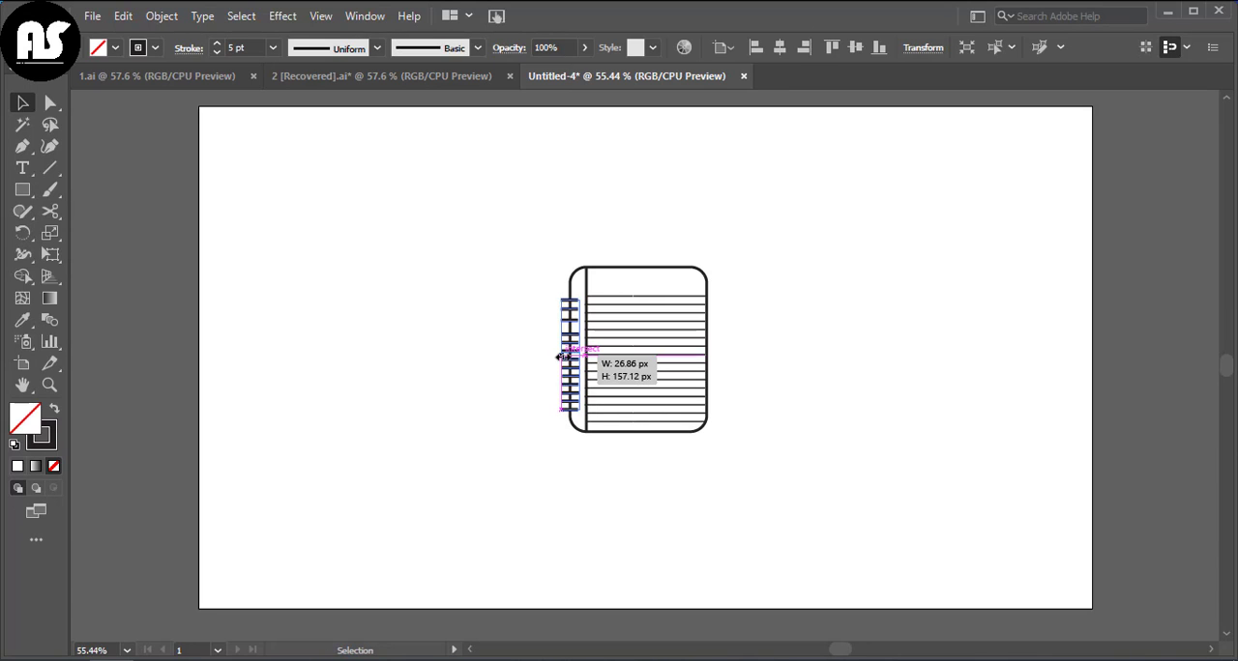
drag(566, 360, 565, 358)
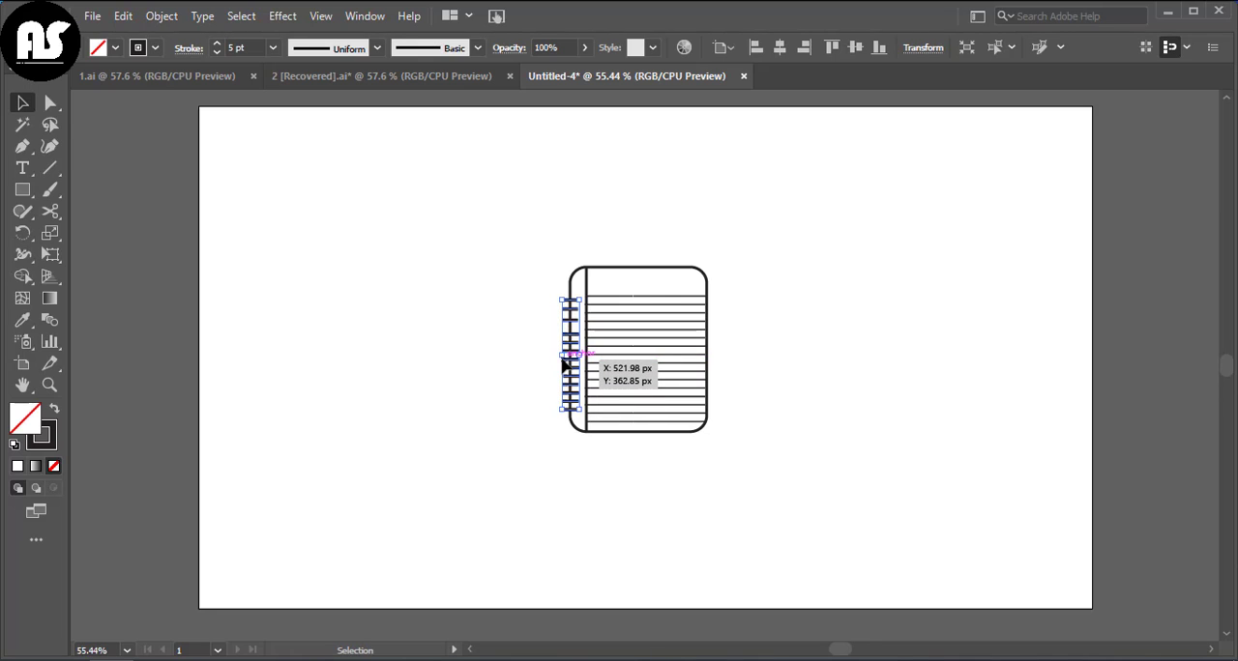
Step: Draw a tall, narrow rectangle in the empty area beside the notebook as the pencil body and set its stroke to 1 pt
click(530, 372)
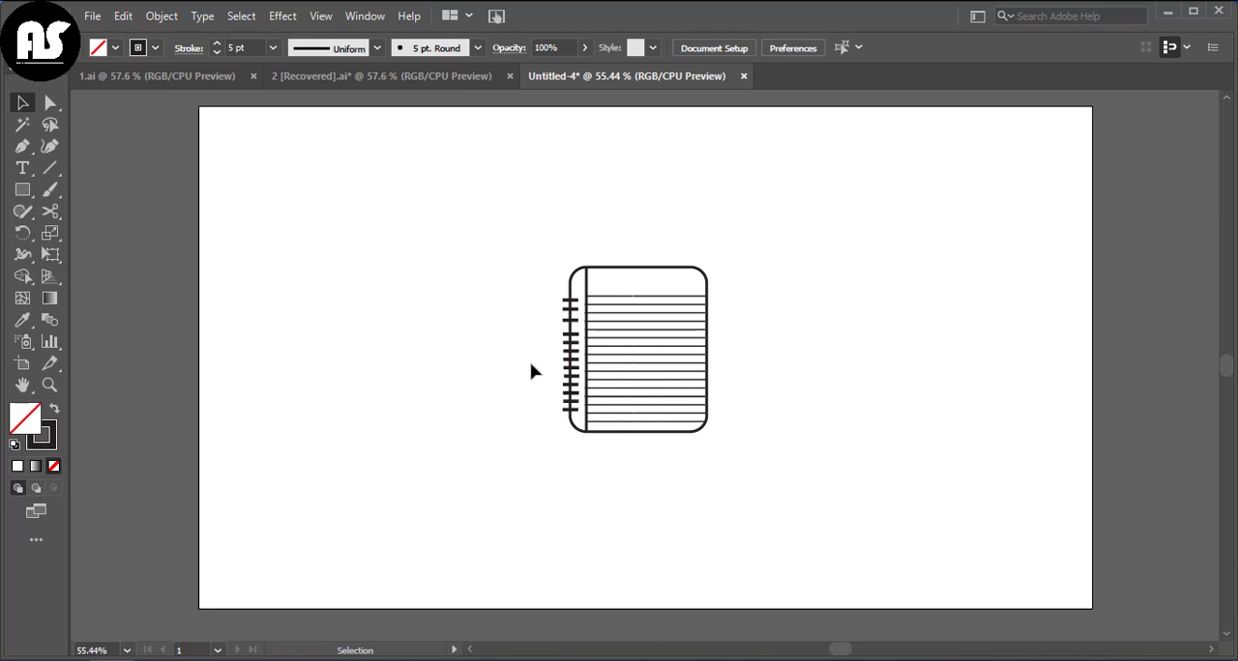
key(m)
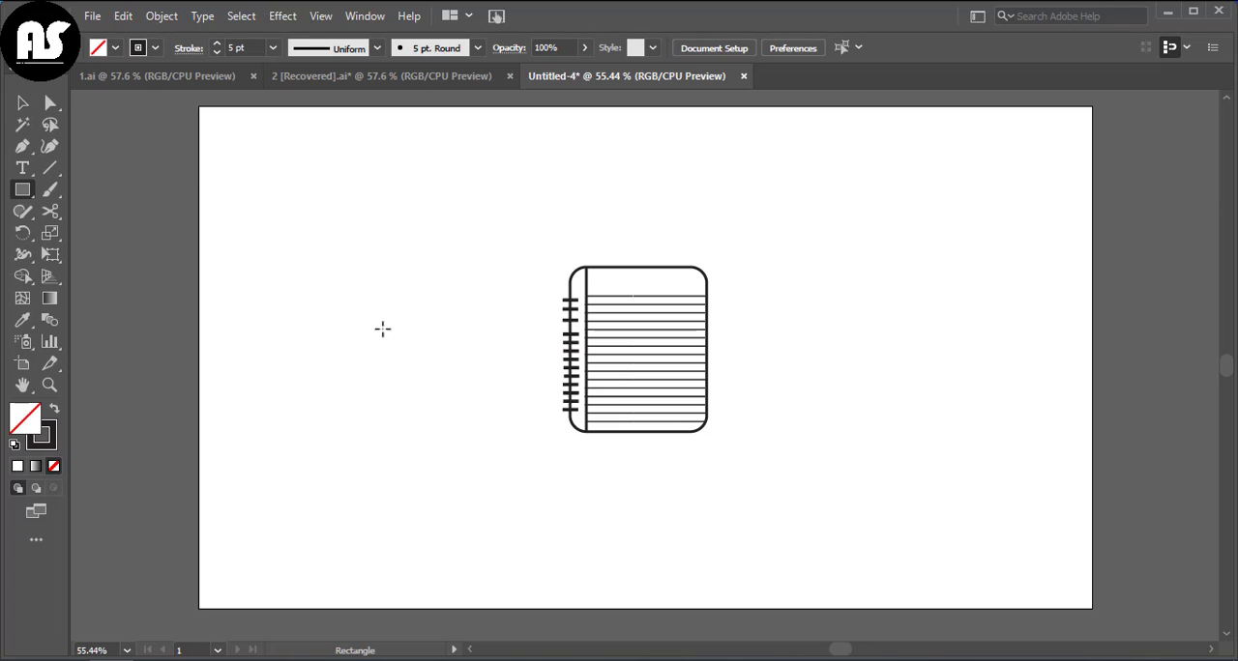
mouse_move(275, 286)
mouse_down()
mouse_move(290, 286)
mouse_move(304, 400)
mouse_move(304, 387)
mouse_up()
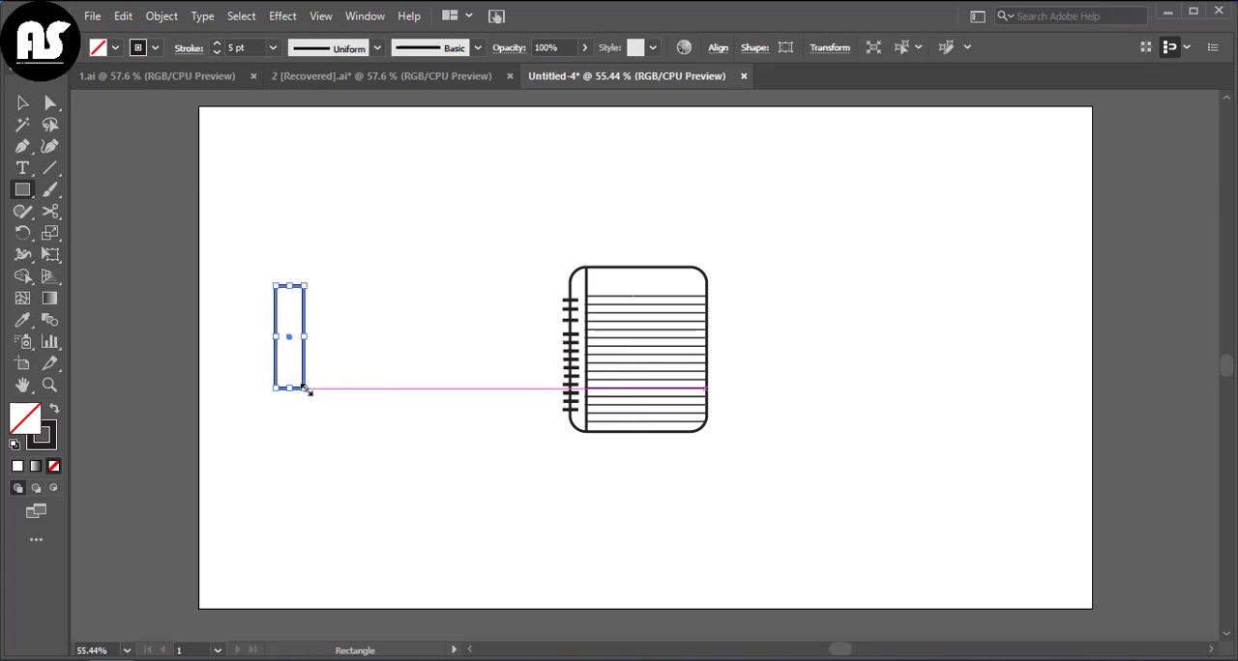
click(216, 52)
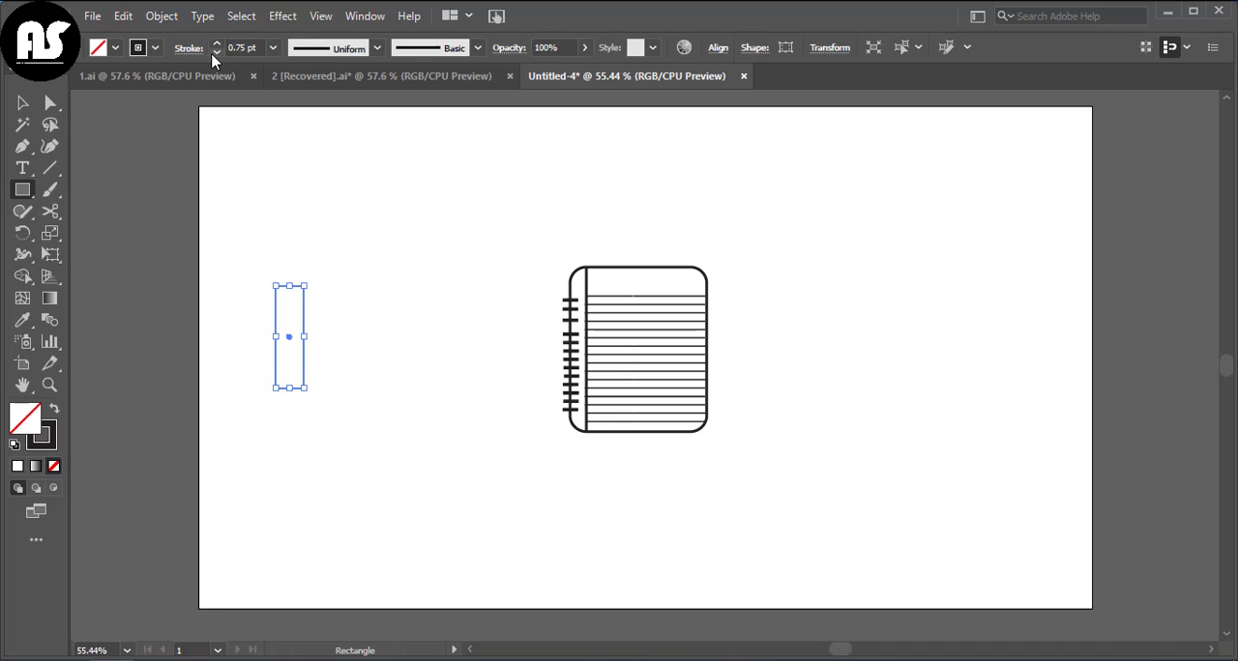
Step: Draw a small square on top of the pencil body and reshape it with the Curvature tool into a triangular tip
drag(274, 258, 303, 287)
key(v)
click(257, 238)
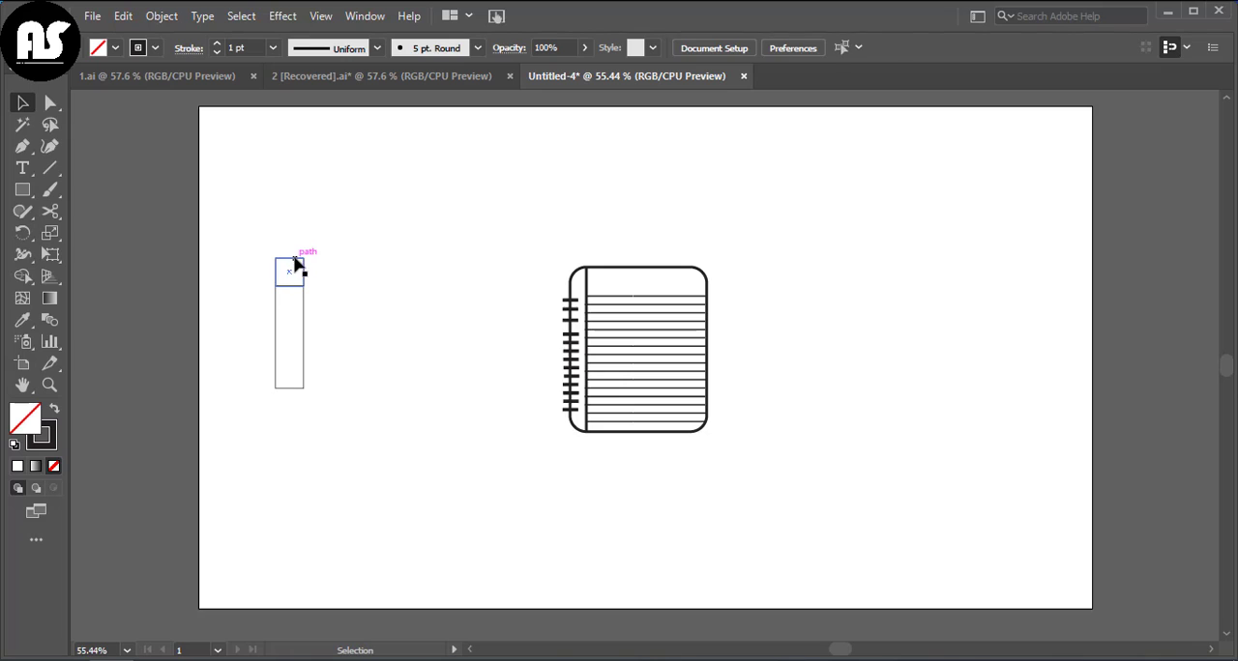
click(297, 263)
key(shift+grave)
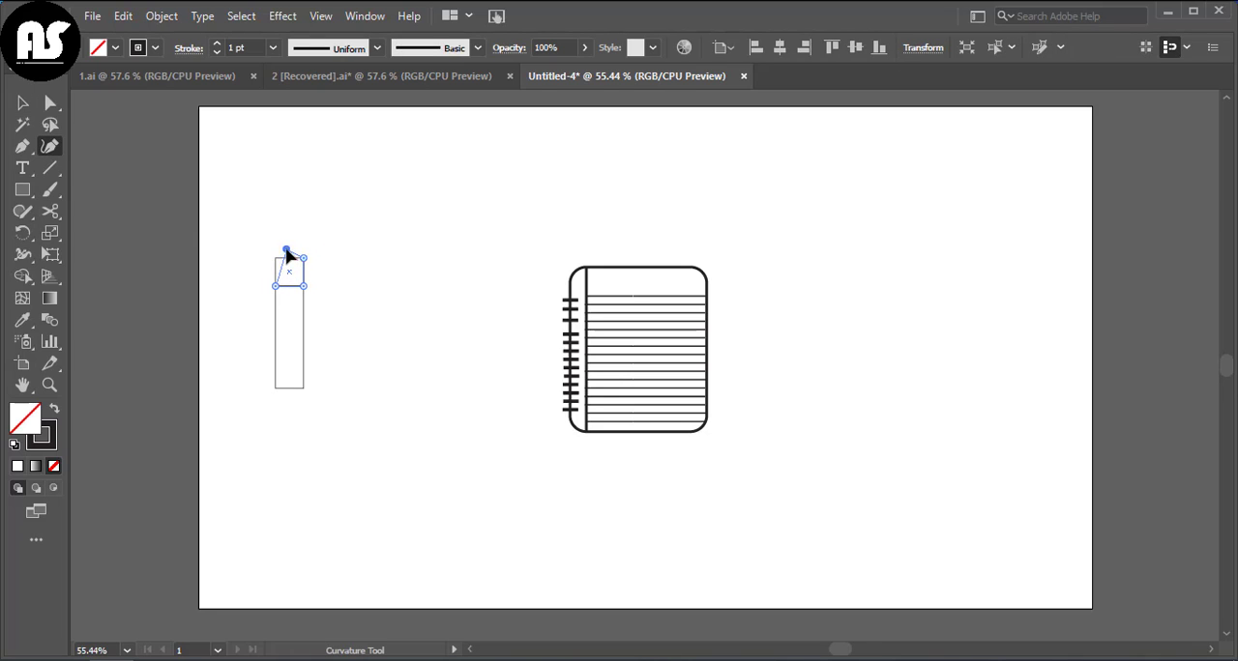
drag(303, 259, 286, 249)
key(v)
click(363, 242)
Step: Draw a thin rectangle of the same width directly beneath the pencil body as the eraser
key(m)
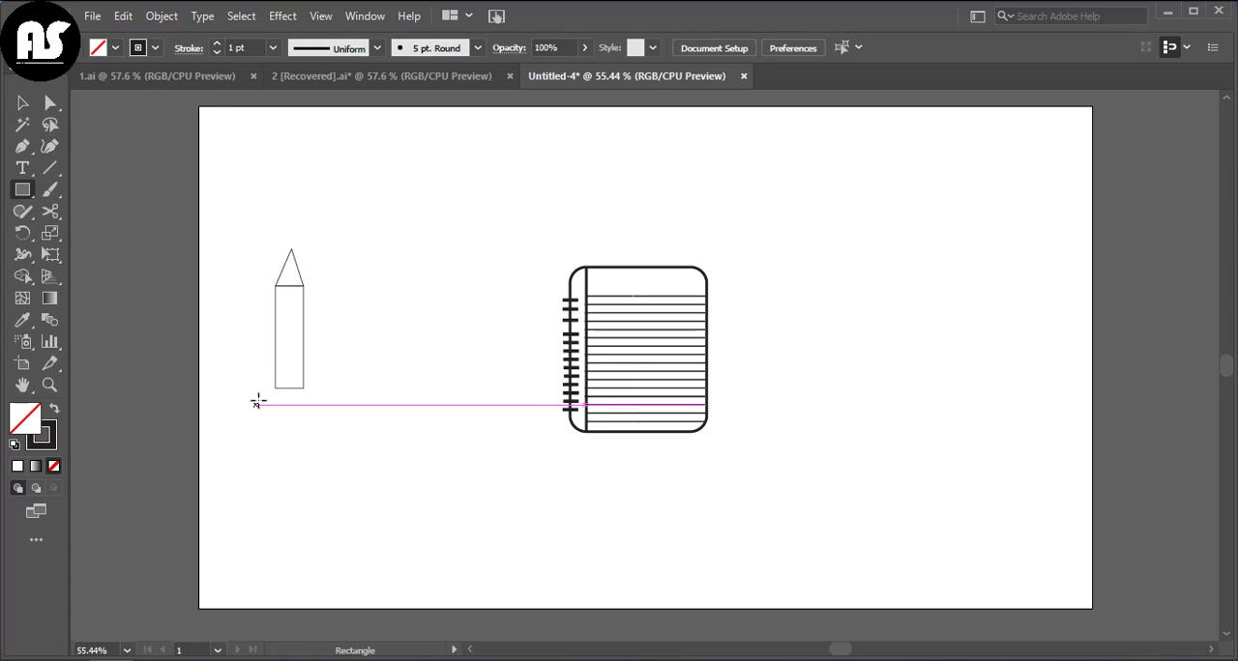
drag(276, 389, 304, 396)
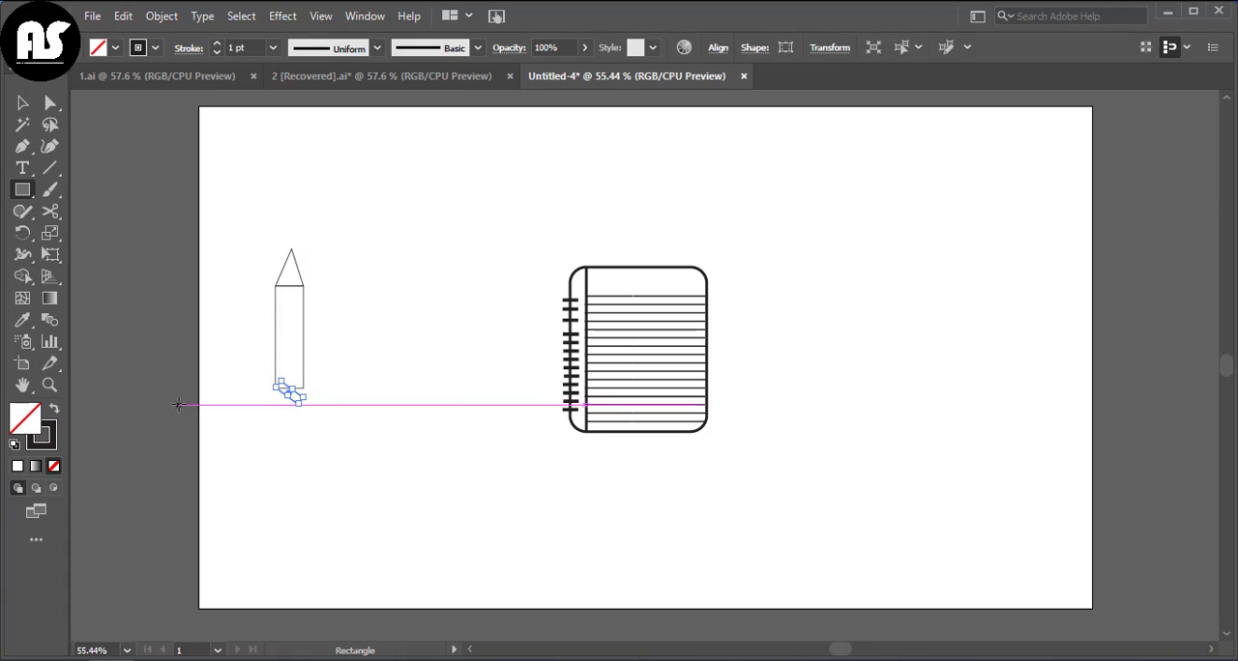
key(v)
click(290, 359)
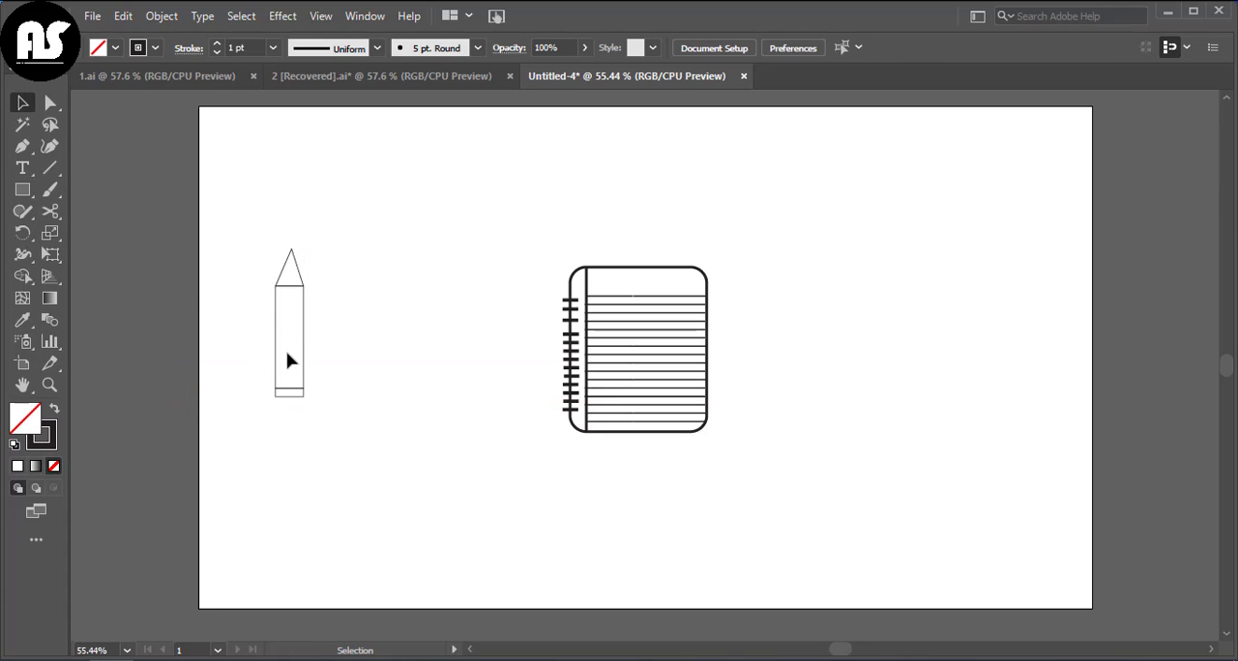
Step: Fill the pencil body with the pale yellow-tan colour DDD18C
click(273, 343)
double_click(26, 416)
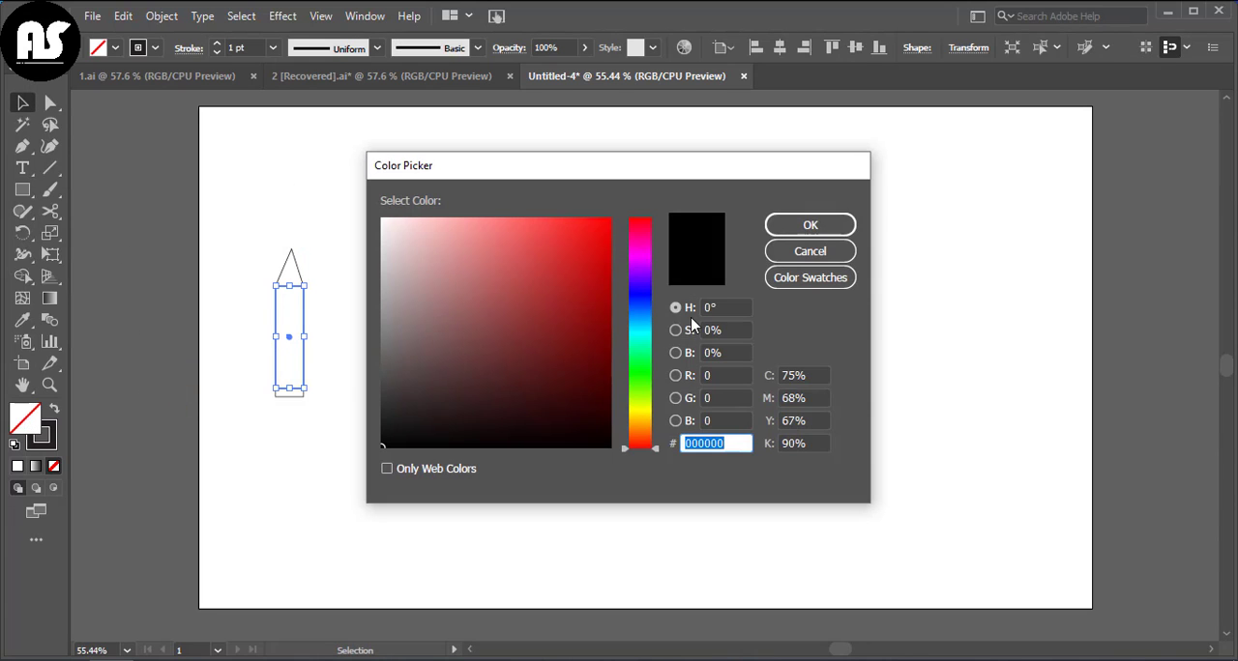
drag(649, 435, 649, 416)
click(465, 248)
click(810, 224)
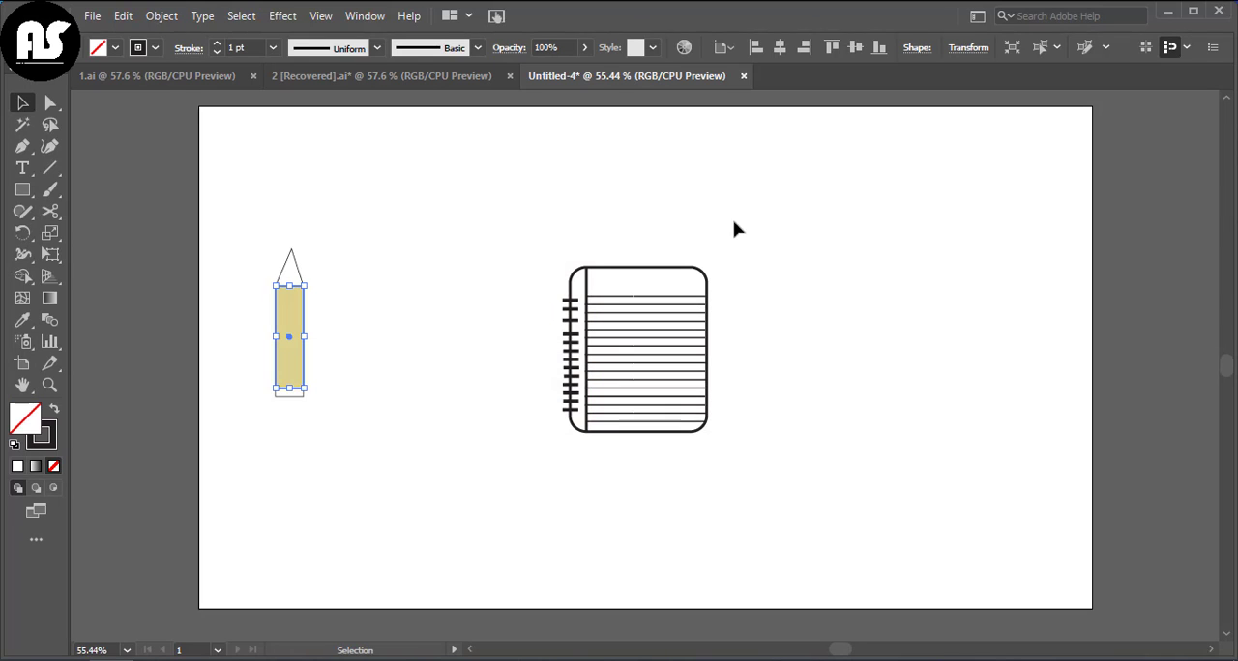
Step: Fill the pencil's eraser strip and its triangular tip with red DD2F2F
click(249, 435)
click(300, 404)
double_click(26, 416)
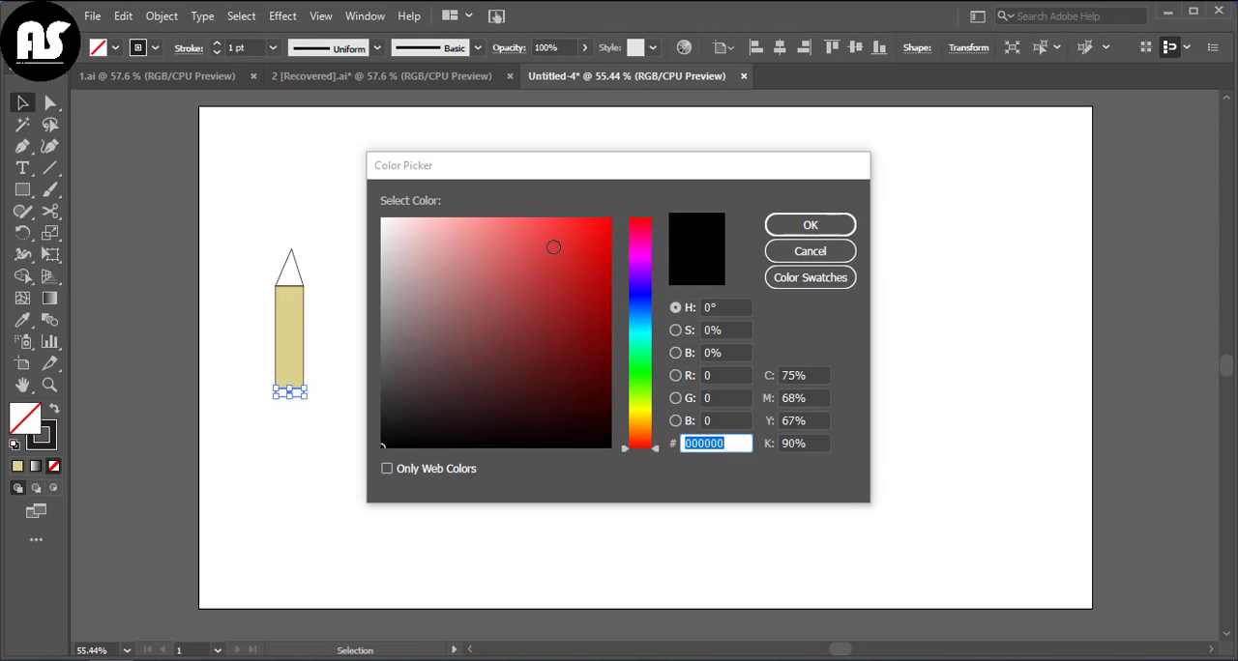
click(563, 248)
click(845, 224)
click(248, 261)
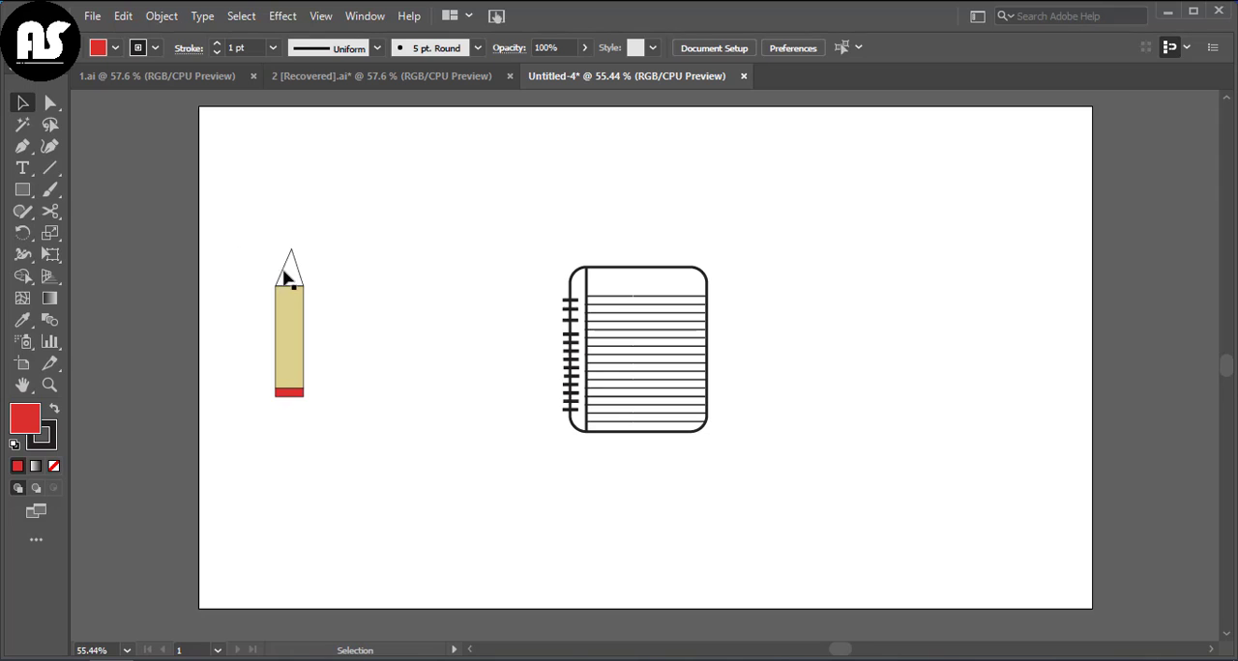
click(286, 278)
click(18, 466)
click(296, 491)
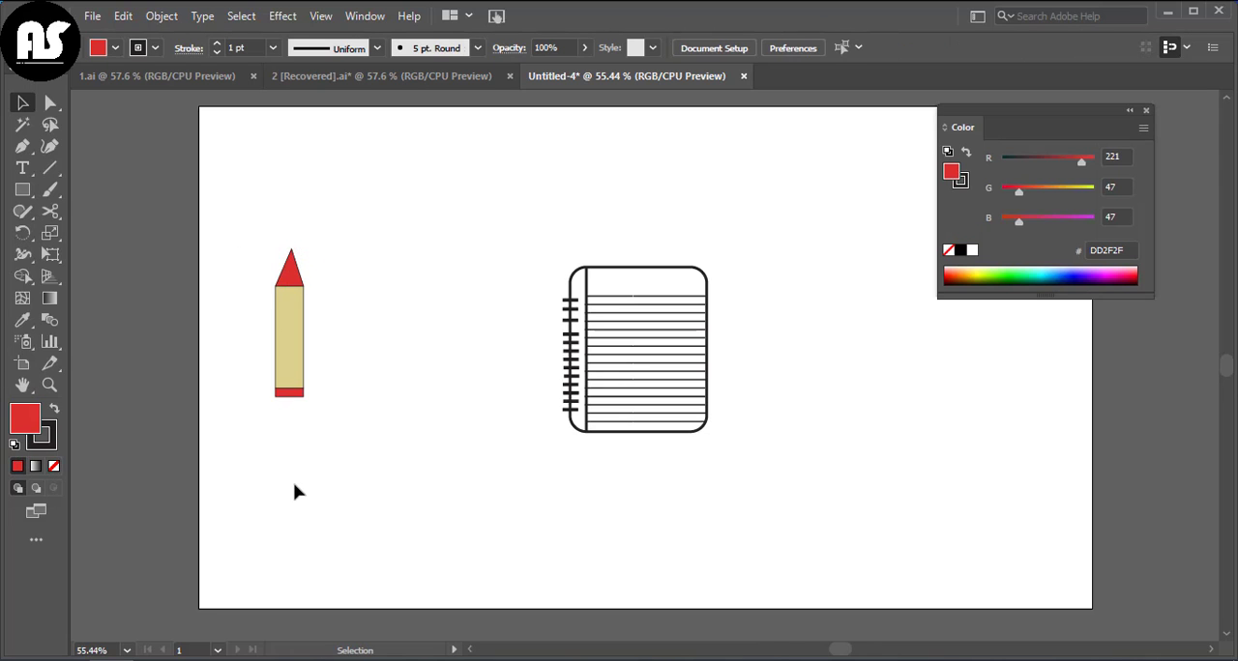
Step: Group the pencil's body, tip and eraser
drag(262, 263, 335, 452)
right_click(336, 453)
click(424, 189)
click(315, 363)
click(293, 339)
Step: Rotate the pencil group diagonally and place it with its tip pointing onto the notebook's ruled lines
drag(304, 249, 299, 280)
mouse_move(290, 373)
mouse_down()
mouse_move(865, 387)
mouse_move(825, 389)
mouse_move(867, 298)
mouse_move(822, 290)
mouse_up()
drag(827, 353, 745, 319)
click(743, 308)
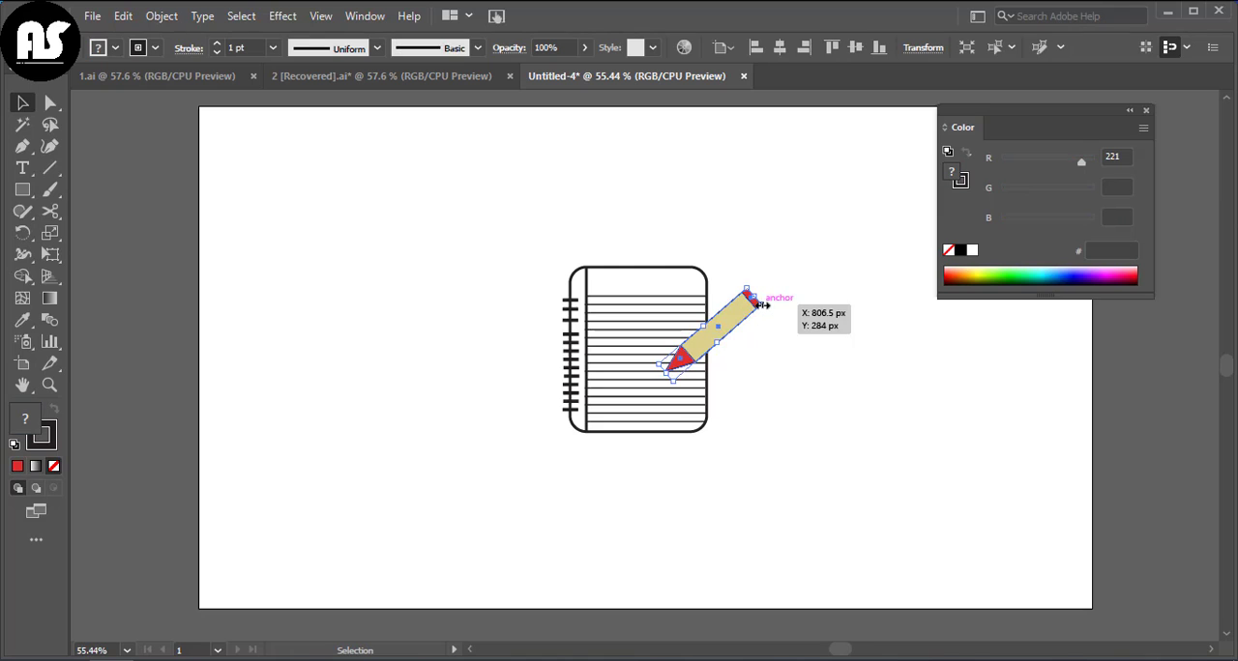
Step: Enlarge the pencil group outward from its tip so the eraser end extends further beyond the notebook
mouse_move(762, 303)
mouse_down()
mouse_move(797, 313)
mouse_move(797, 293)
mouse_up()
click(799, 340)
click(774, 298)
click(825, 374)
Step: Set the stroke of the pencil's body, eraser and tip to 3 pt inside the group, and leave isolation mode
double_click(769, 289)
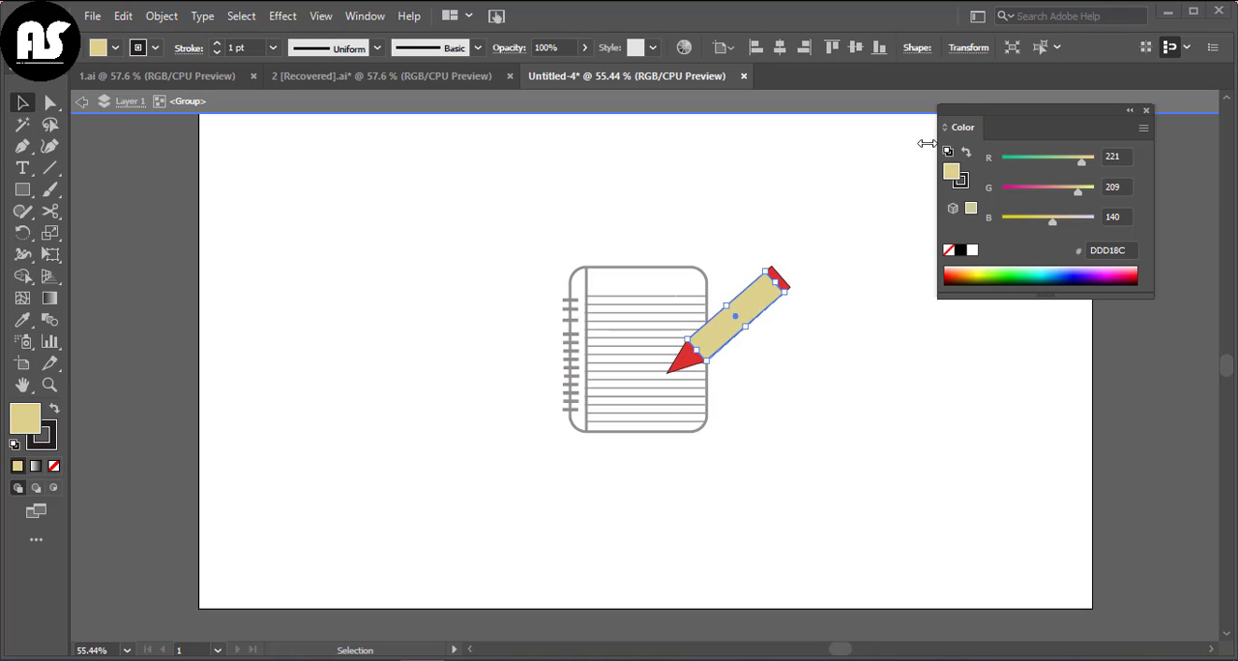
click(249, 152)
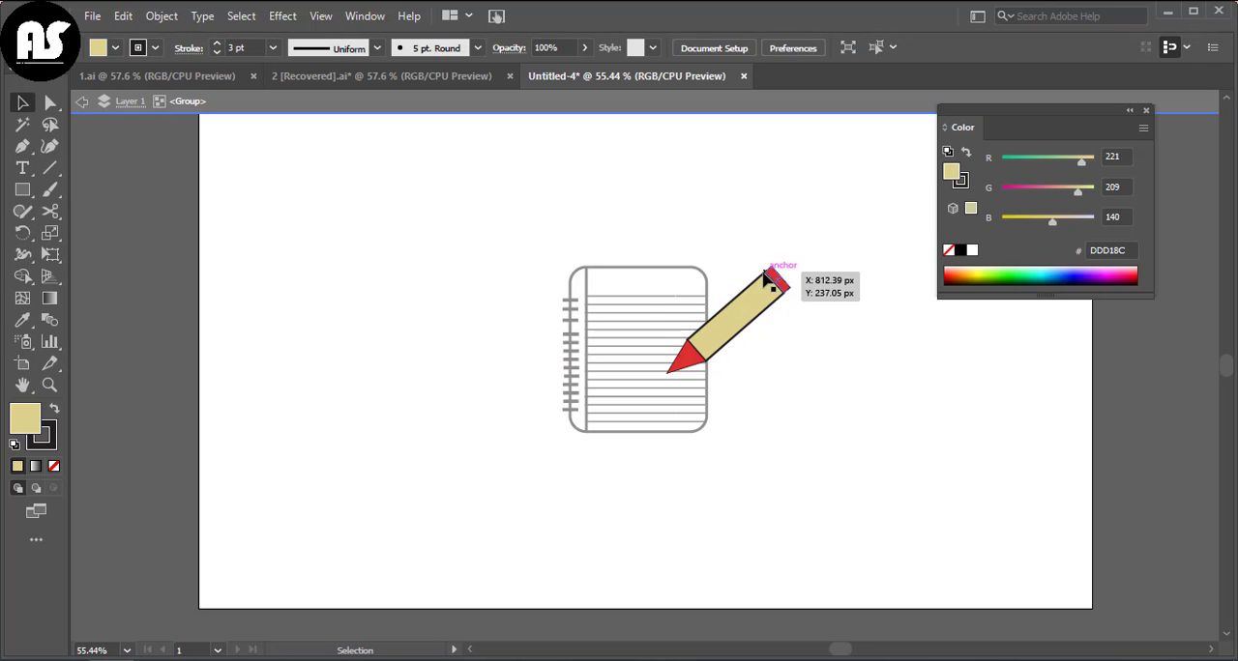
click(782, 282)
click(560, 306)
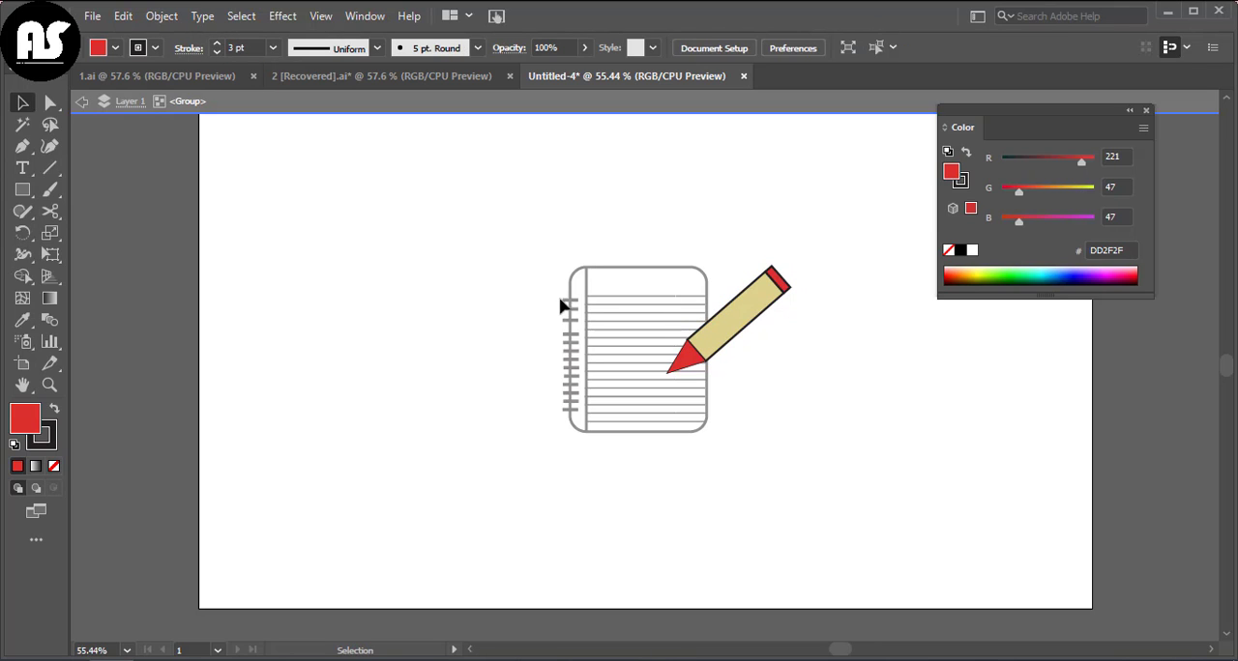
click(691, 358)
click(216, 43)
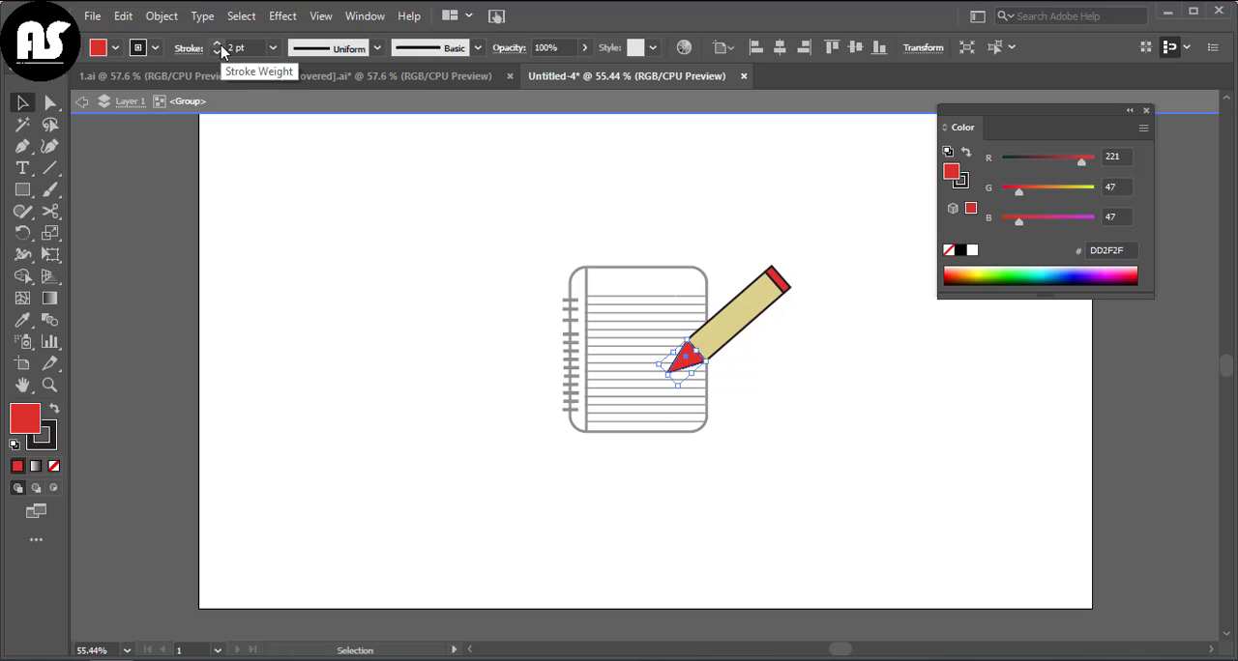
click(337, 284)
double_click(575, 295)
click(1144, 111)
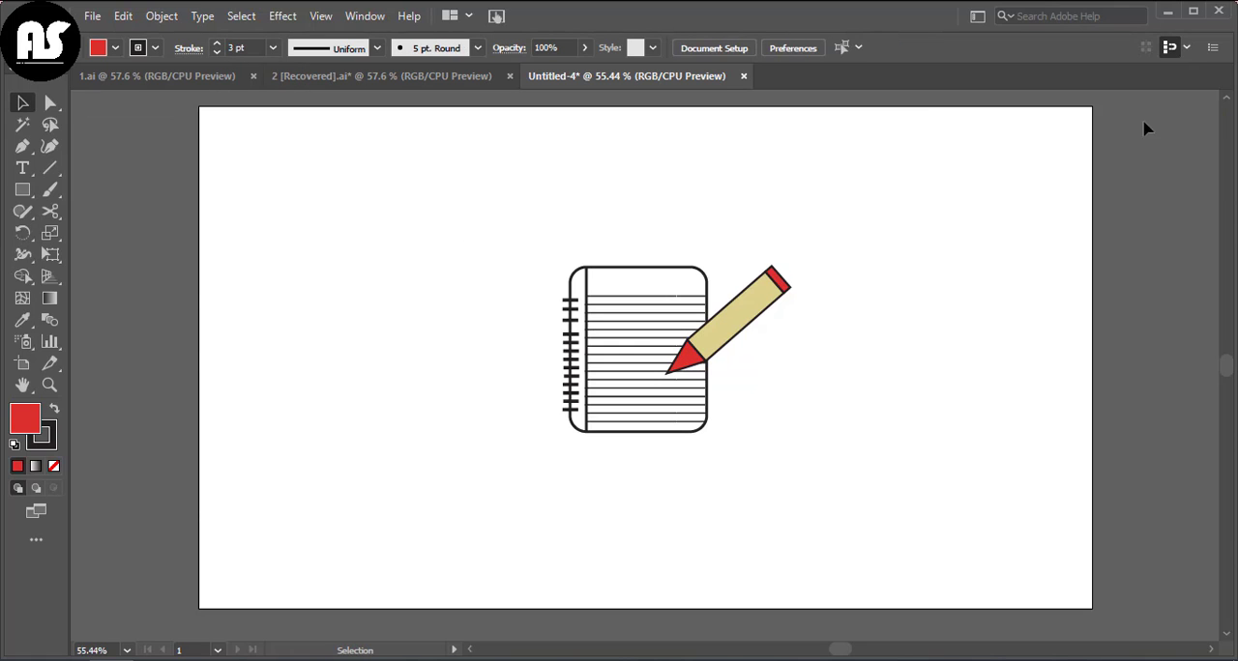
Step: Group the notebook and the pencil into one object
mouse_move(491, 236)
mouse_down()
mouse_move(841, 445)
mouse_move(875, 488)
mouse_up()
right_click(873, 486)
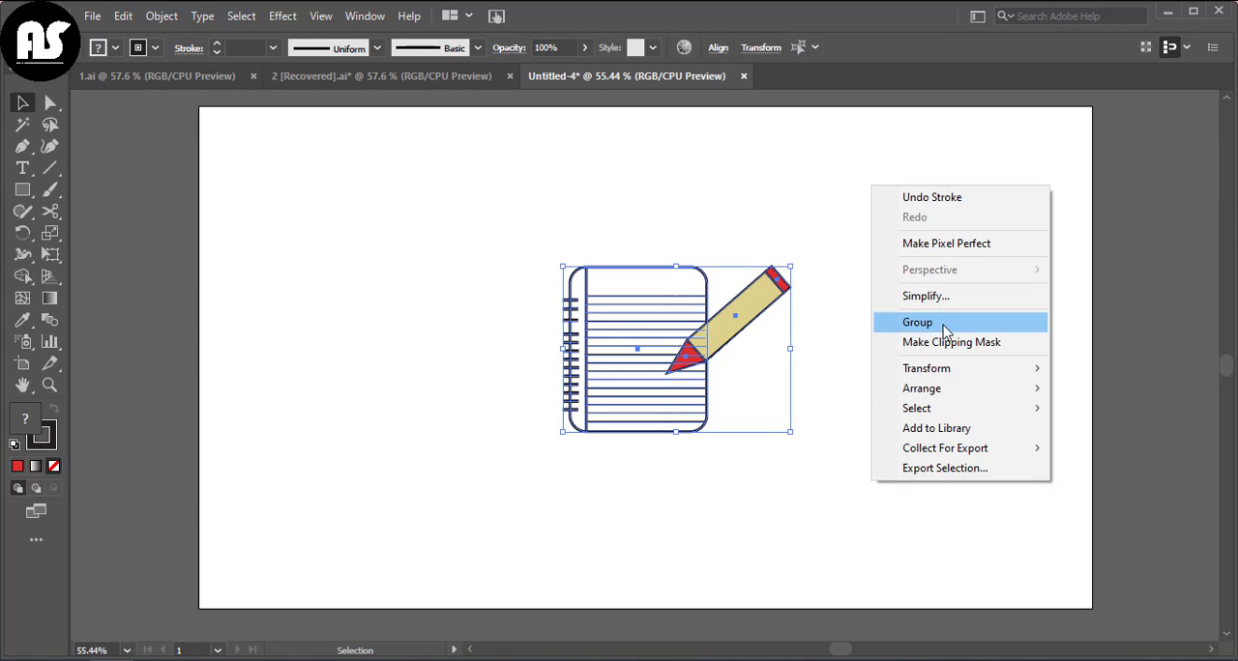
click(934, 320)
click(322, 290)
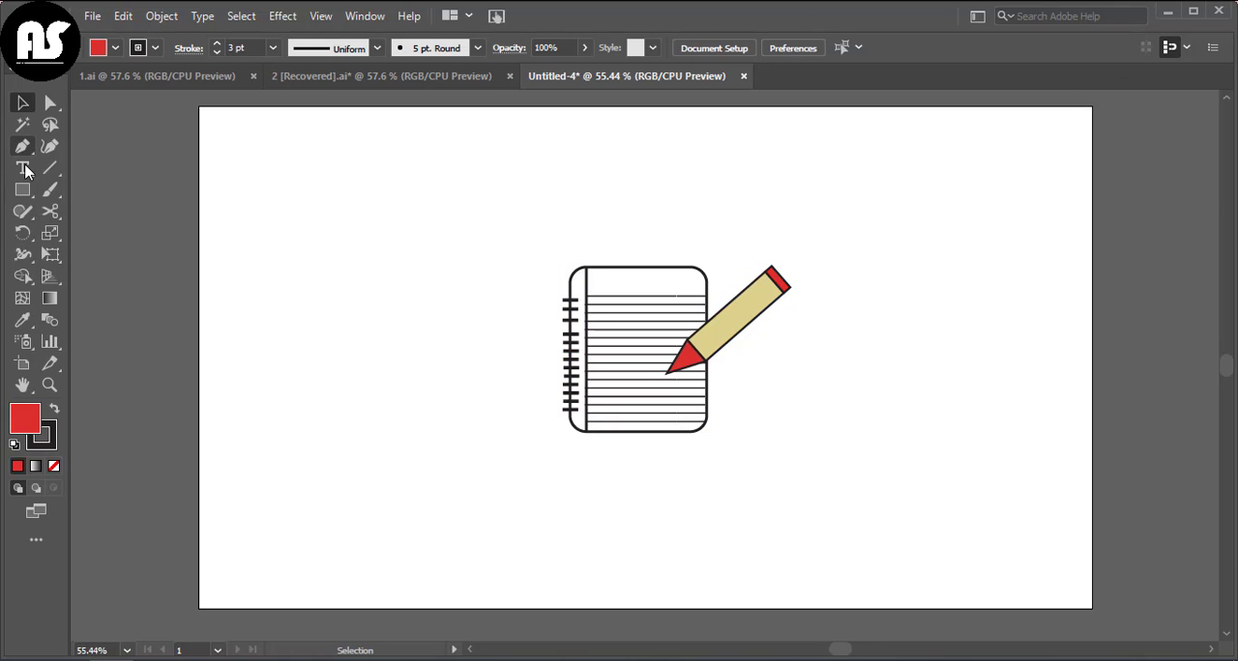
Step: Draw a rectangle covering the whole artboard as a background and send it to the back
drag(199, 107, 1092, 606)
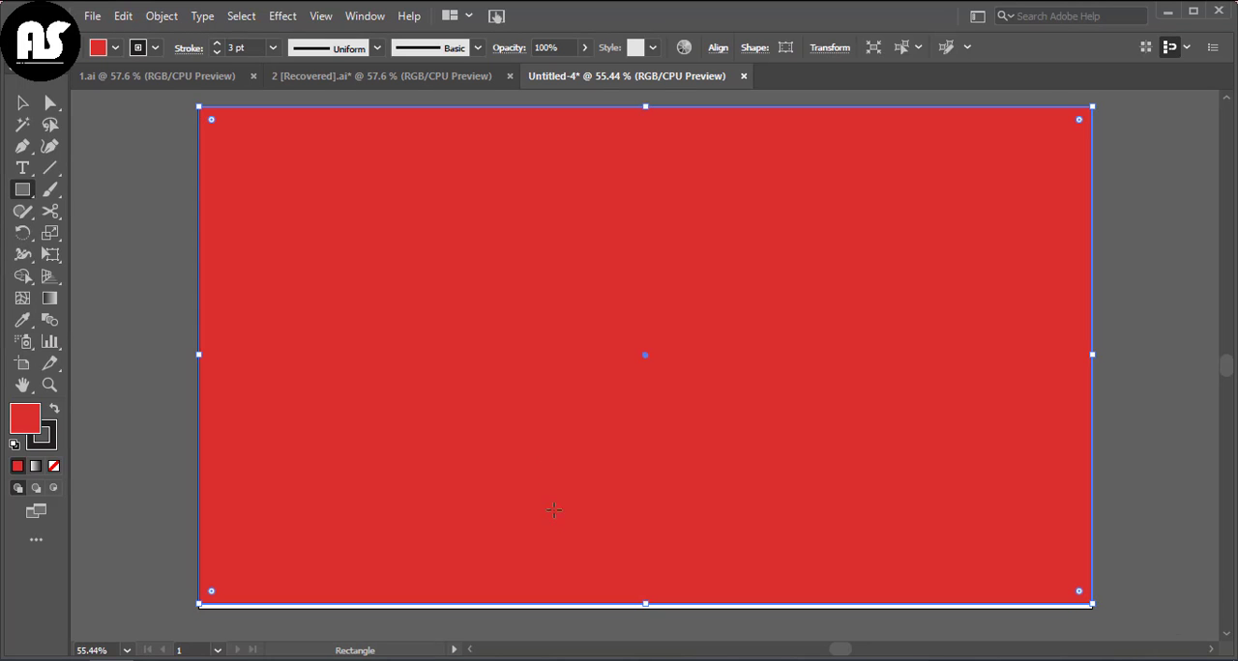
drag(638, 610, 646, 605)
right_click(646, 605)
mouse_move(744, 513)
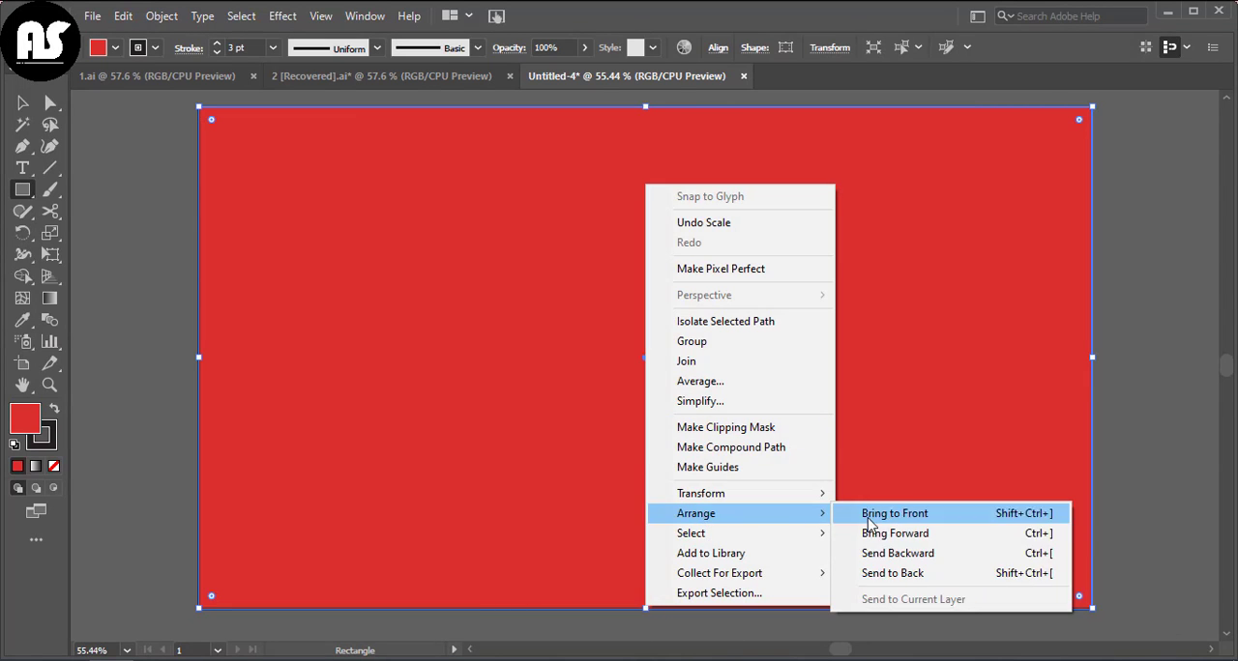
click(893, 573)
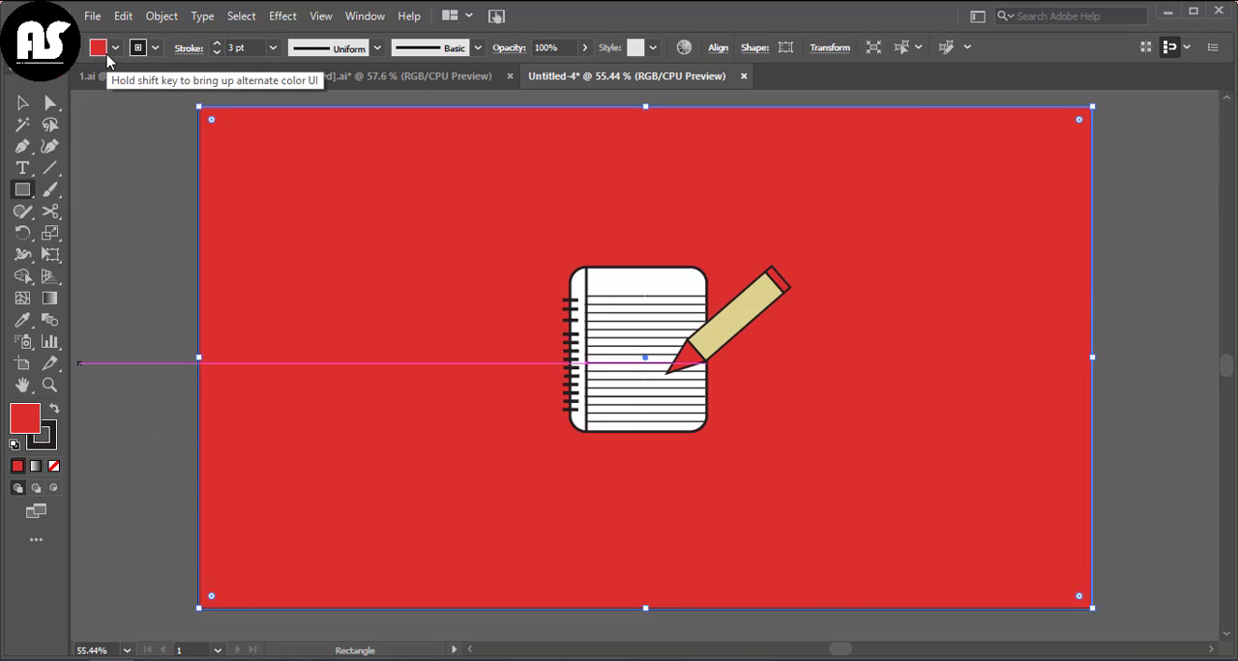
Step: Fill the background rectangle with an orange swatch
click(101, 50)
click(11, 92)
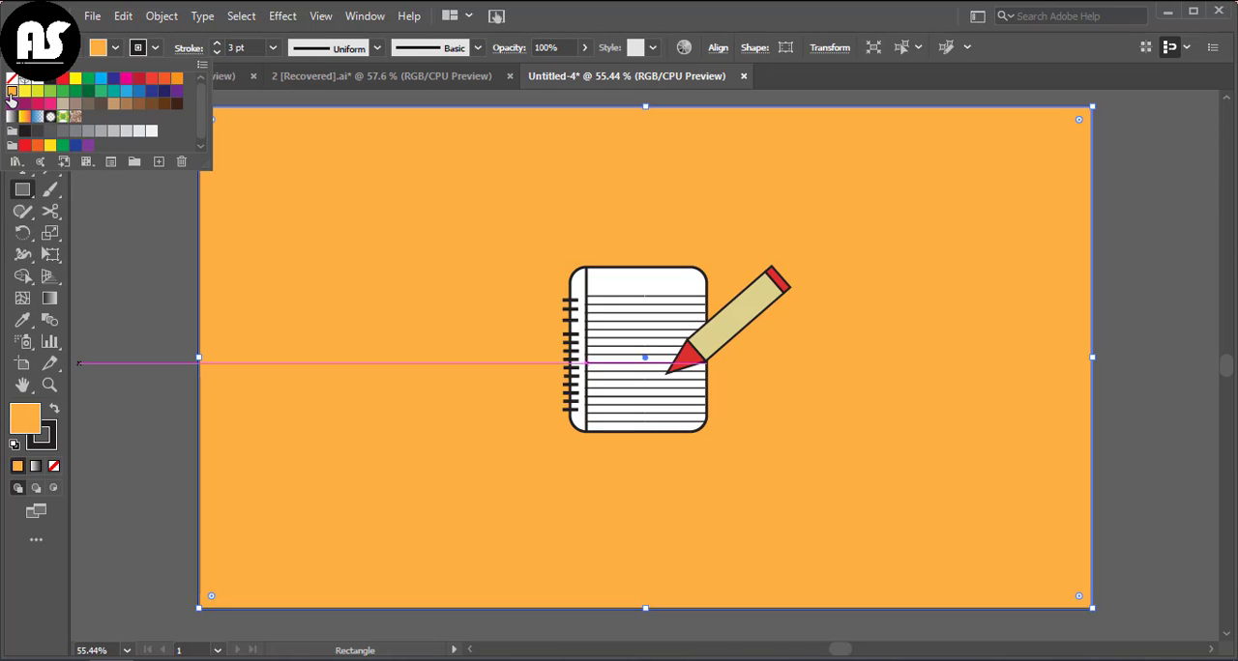
click(169, 85)
key(Escape)
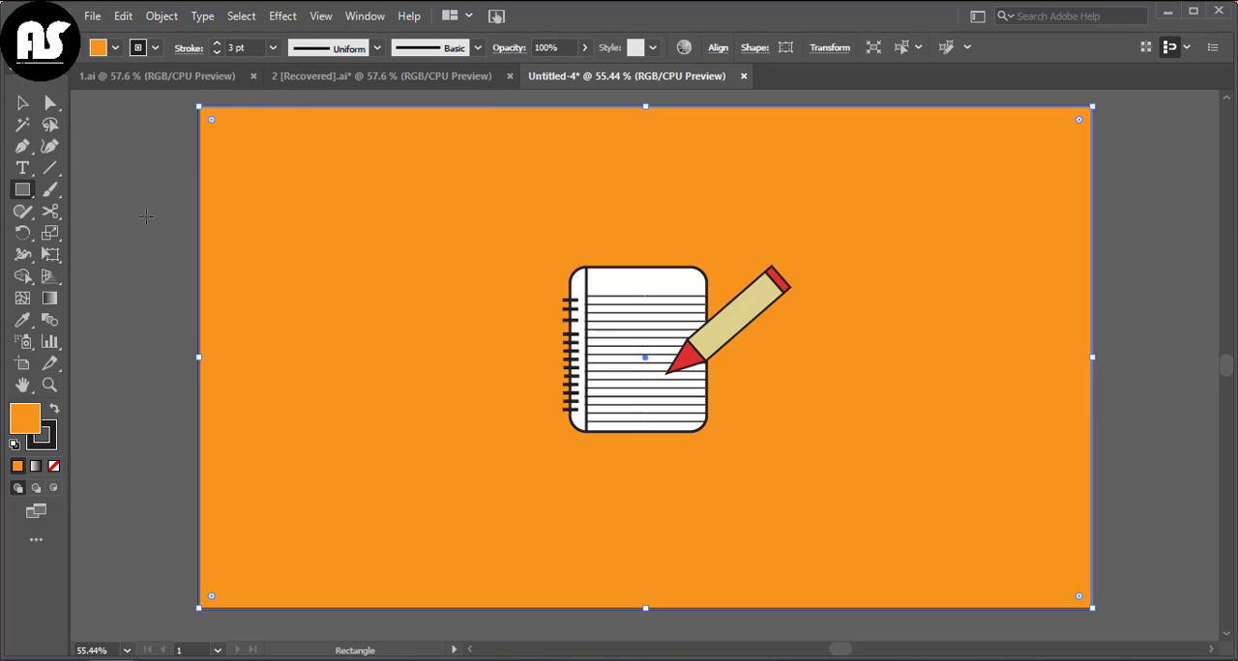
key(v)
click(161, 172)
Step: Scale up the grouped notebook and pencil proportionally from the notebook's lower binding-side corner
click(591, 342)
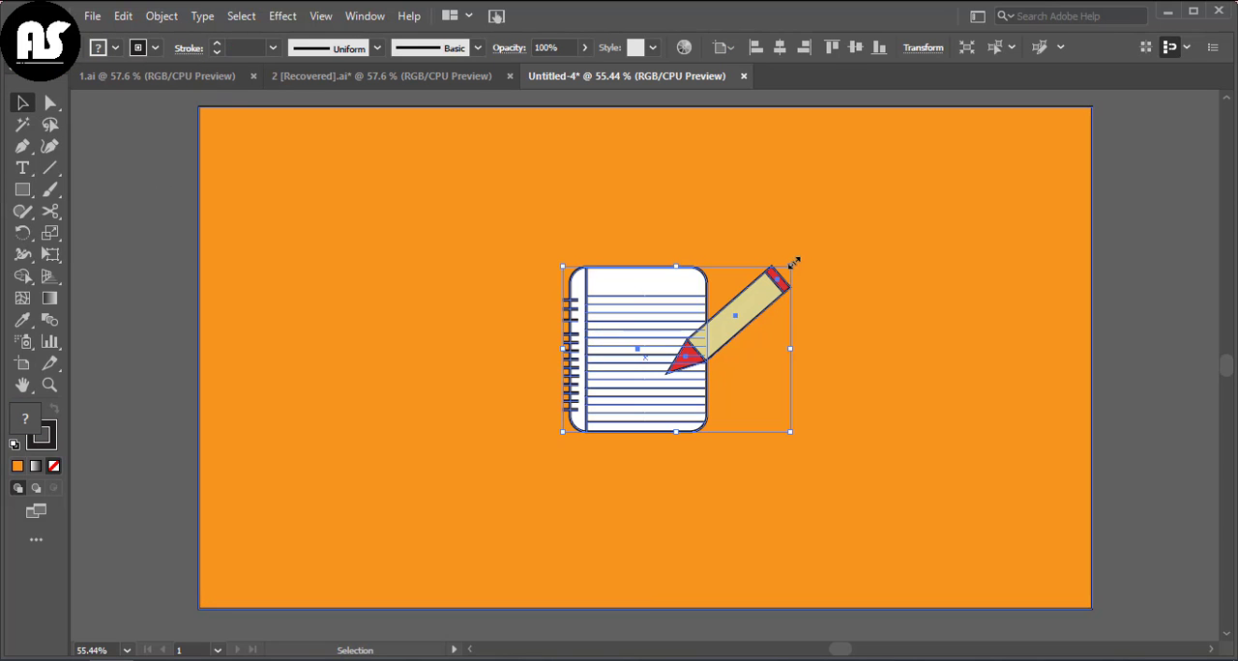
drag(791, 268, 828, 237)
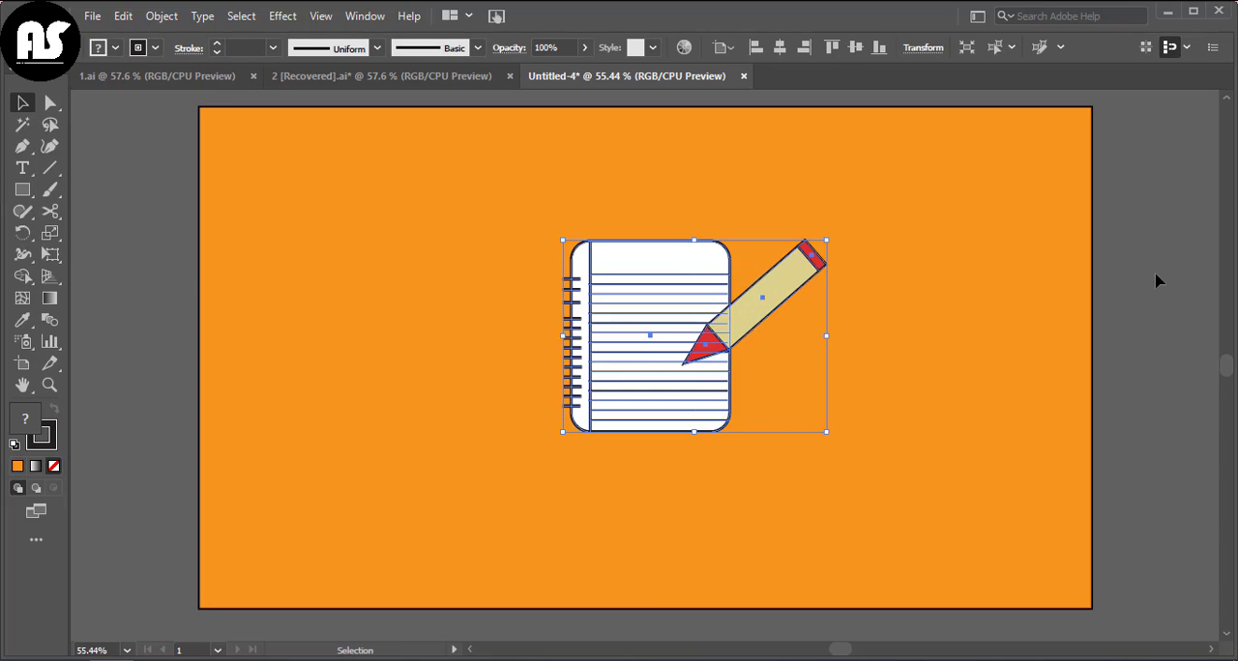
click(1156, 288)
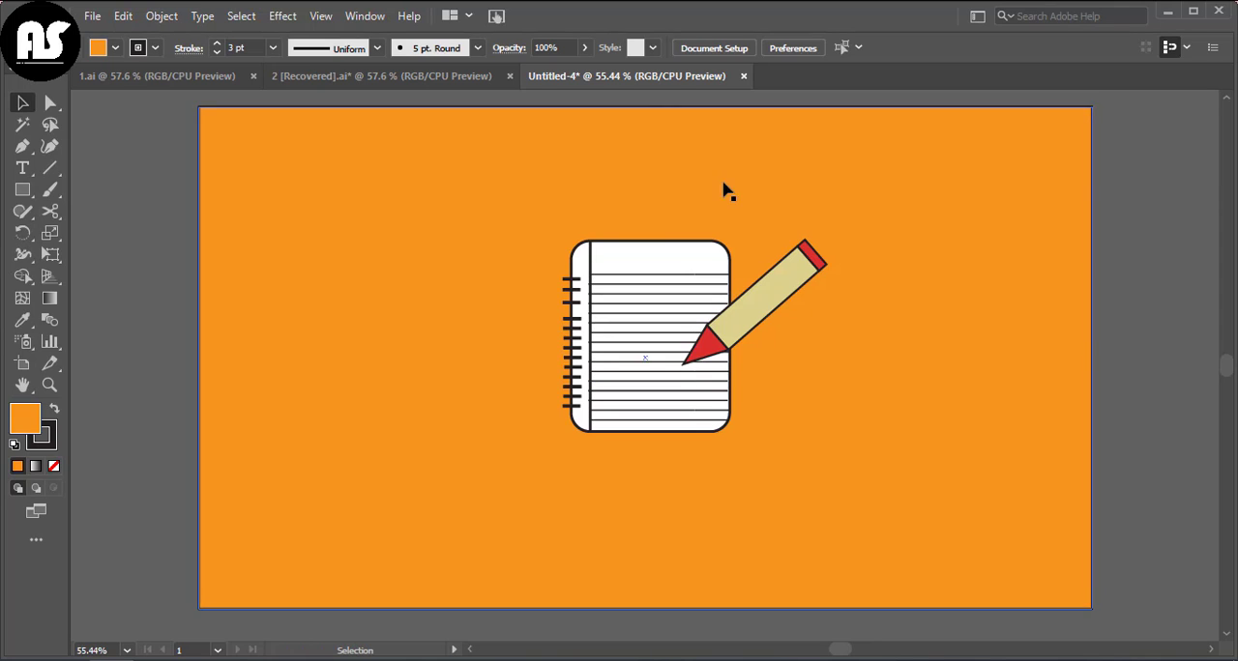
Step: Fill the background rectangle with the purple swatch
click(1047, 287)
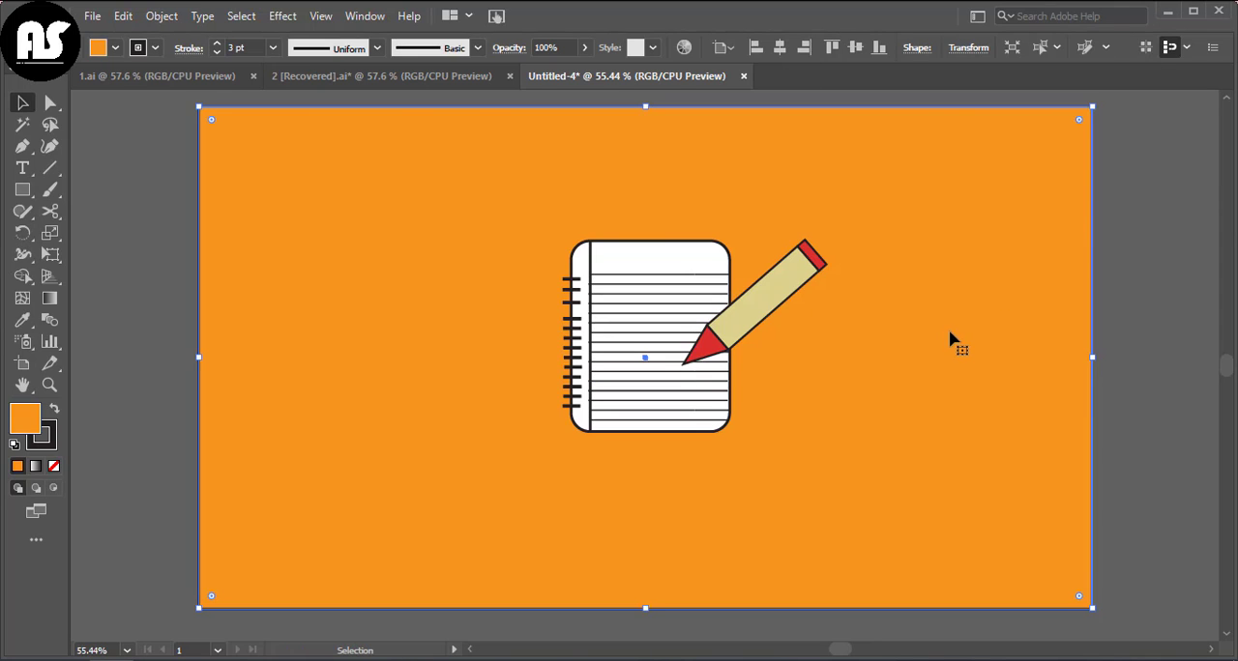
click(117, 51)
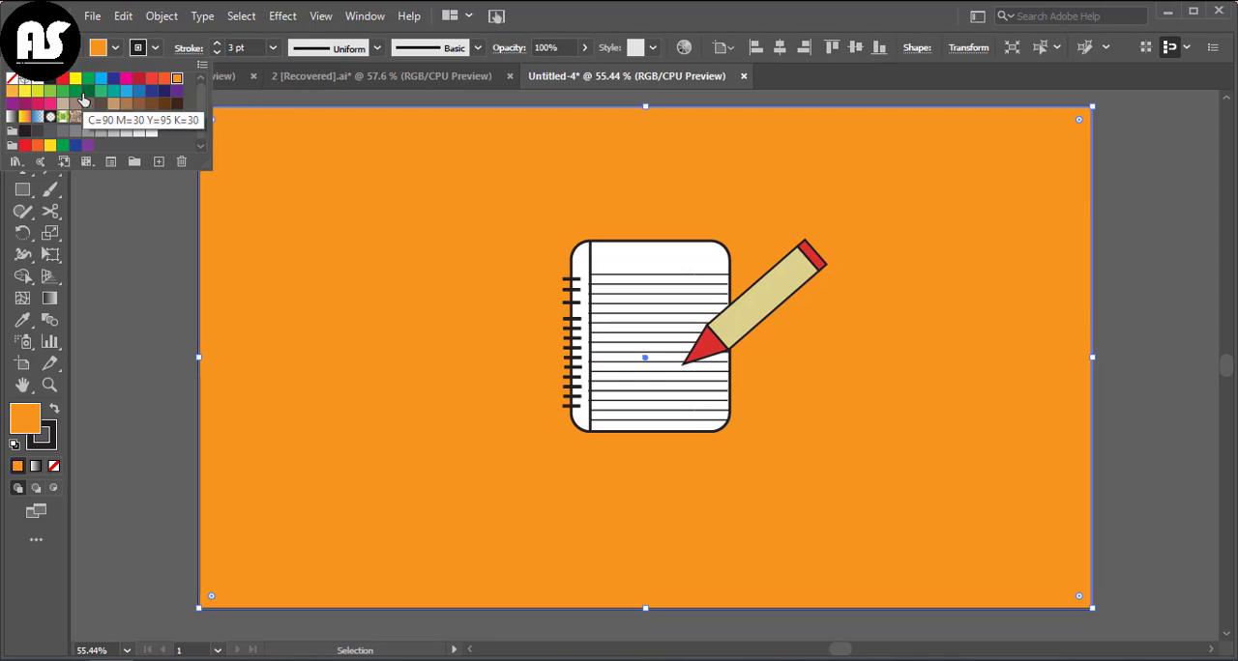
click(75, 146)
click(87, 146)
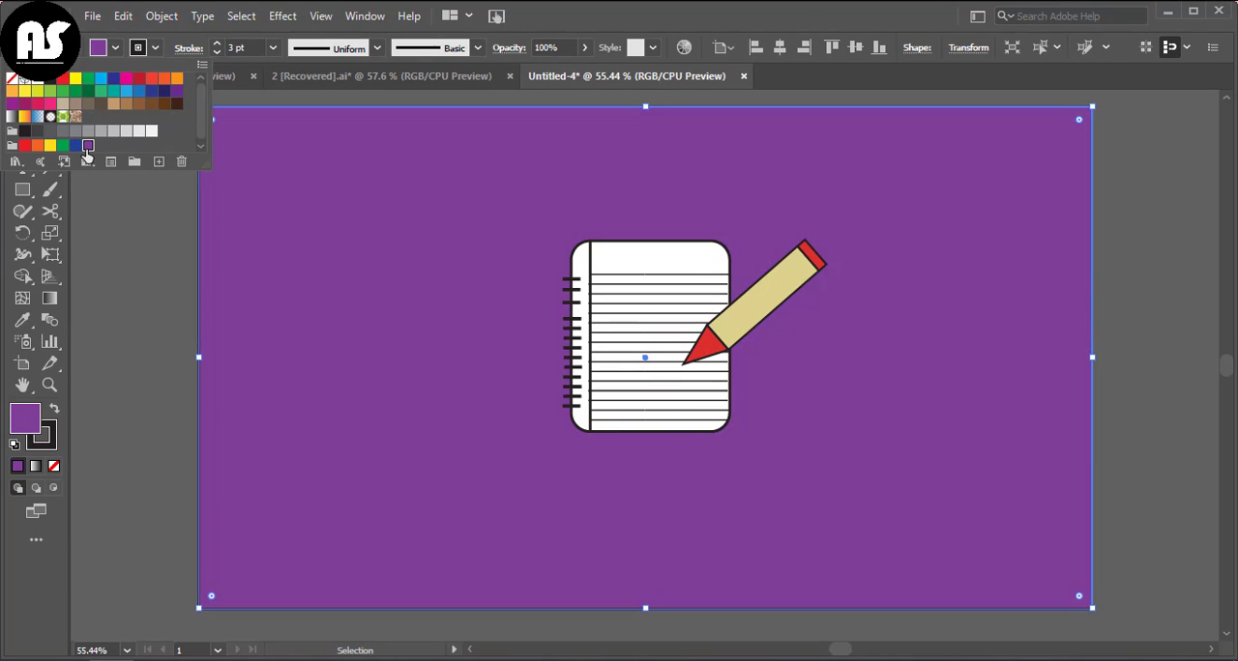
click(106, 294)
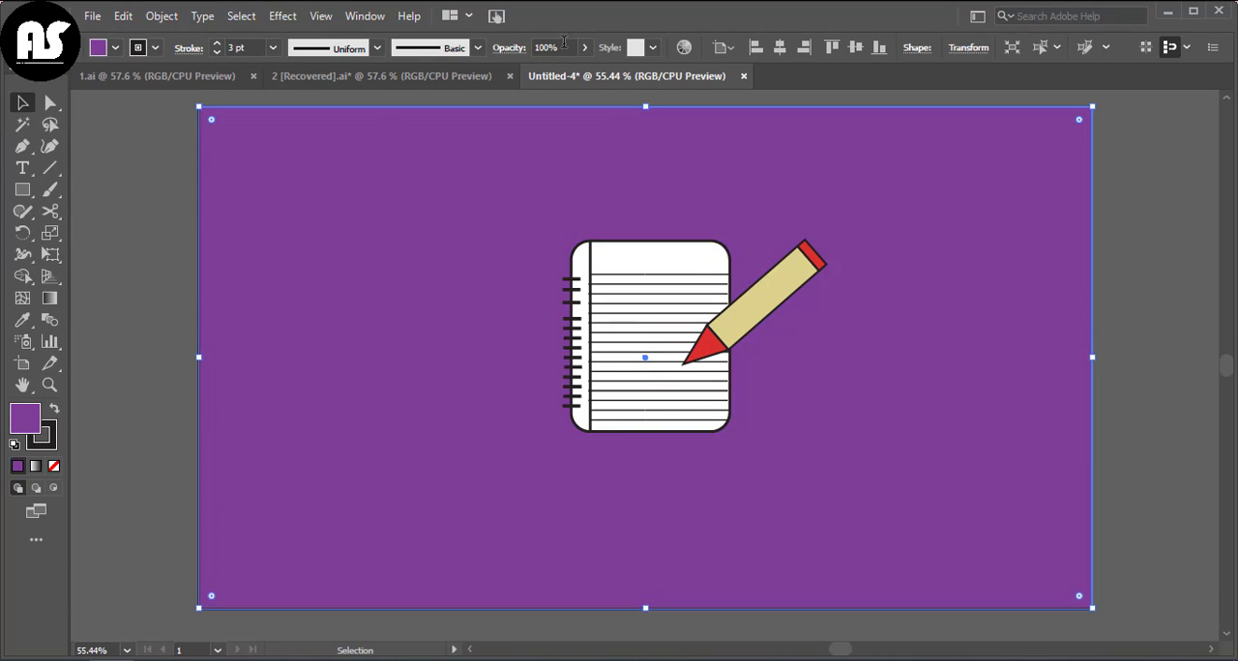
Step: Lower the background rectangle's opacity to 88%
click(584, 48)
drag(582, 71, 572, 71)
click(99, 261)
Step: Draw a flat, wide ellipse just below the notebook, slightly wider than the notebook's page
click(22, 191)
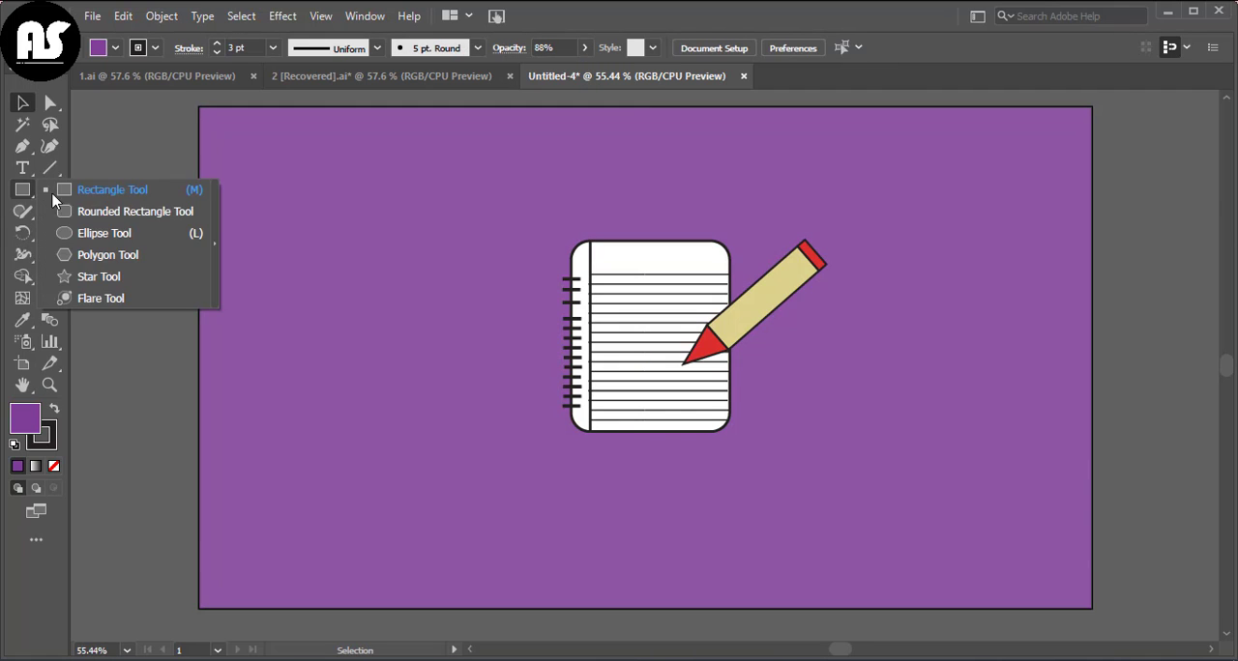
click(77, 233)
drag(571, 456, 737, 474)
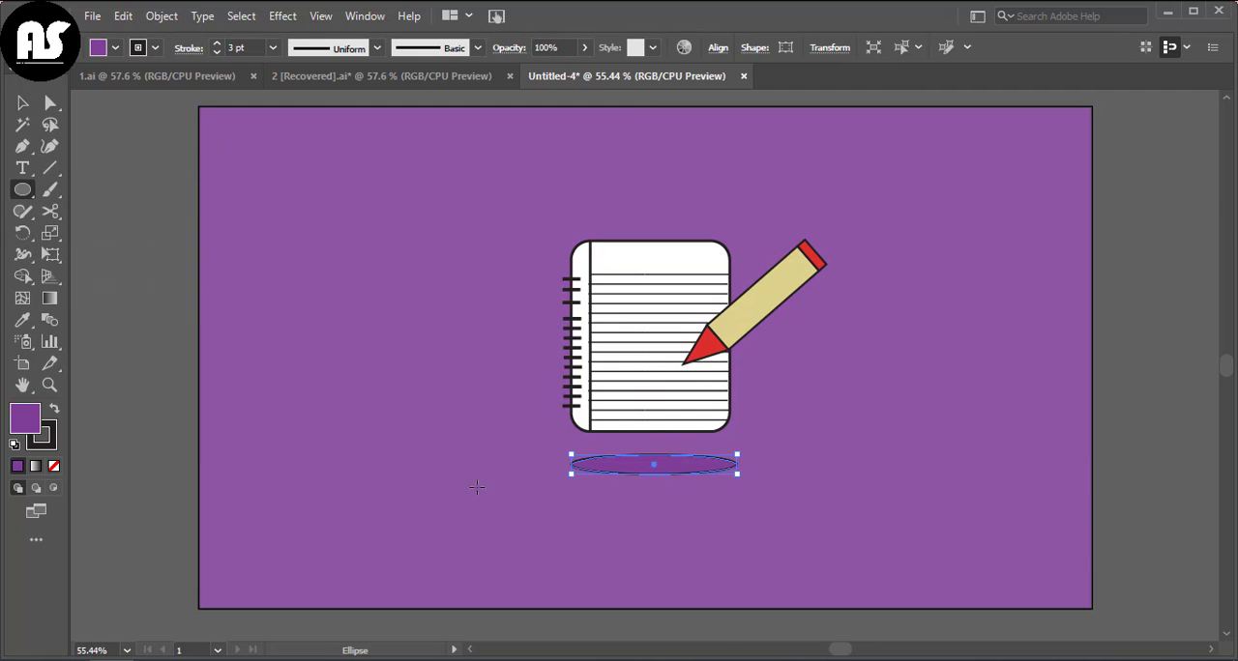
Step: Remove the stroke from the ellipse beneath the notebook and change its fill to black
click(39, 448)
click(54, 466)
click(23, 427)
click(1146, 111)
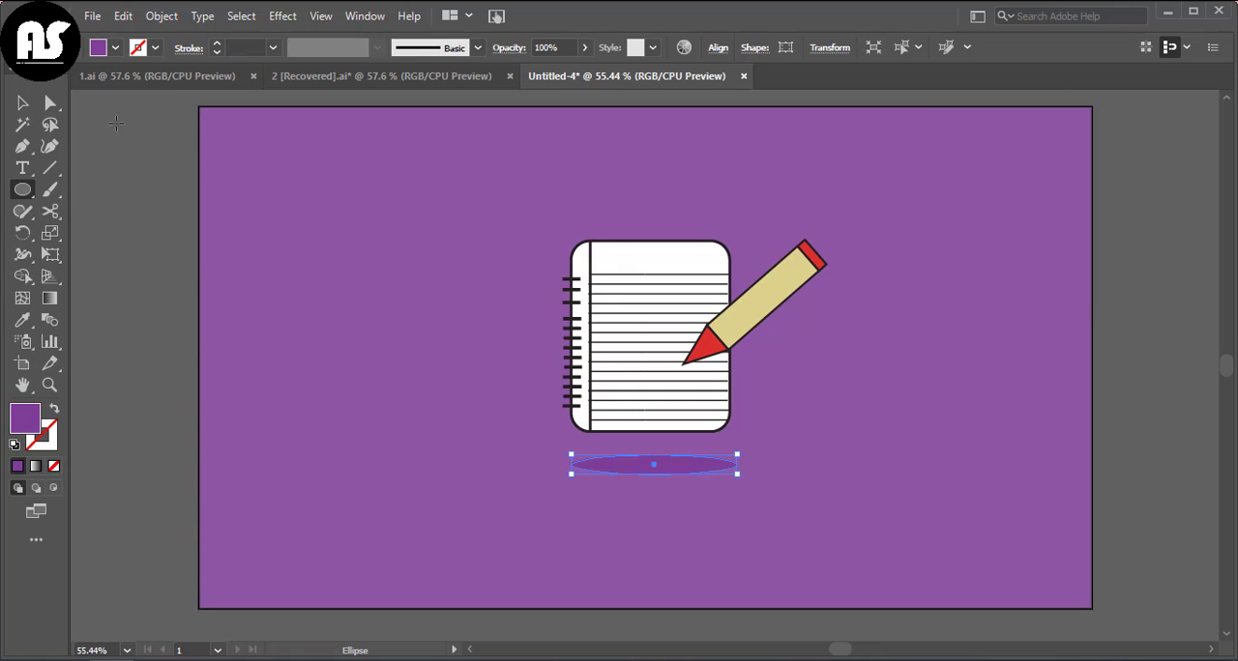
click(115, 48)
click(51, 87)
Step: Lower the black ellipse's opacity to 22% to make a soft shadow, and deselect it
click(584, 48)
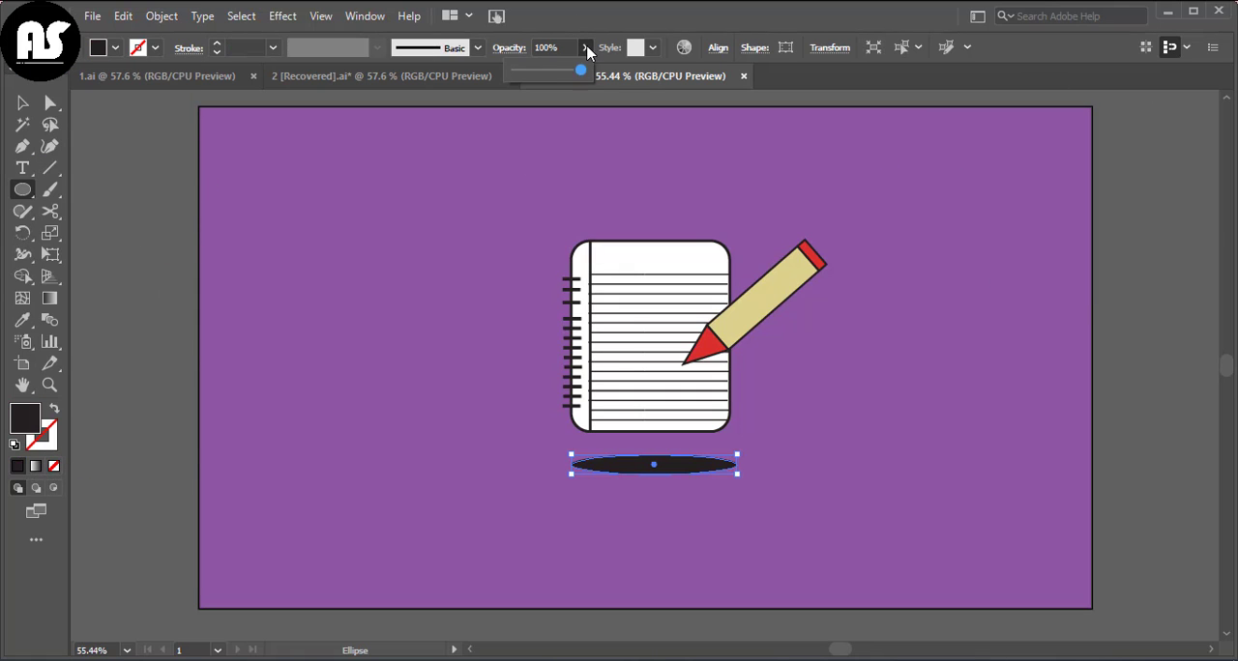
drag(580, 69, 535, 75)
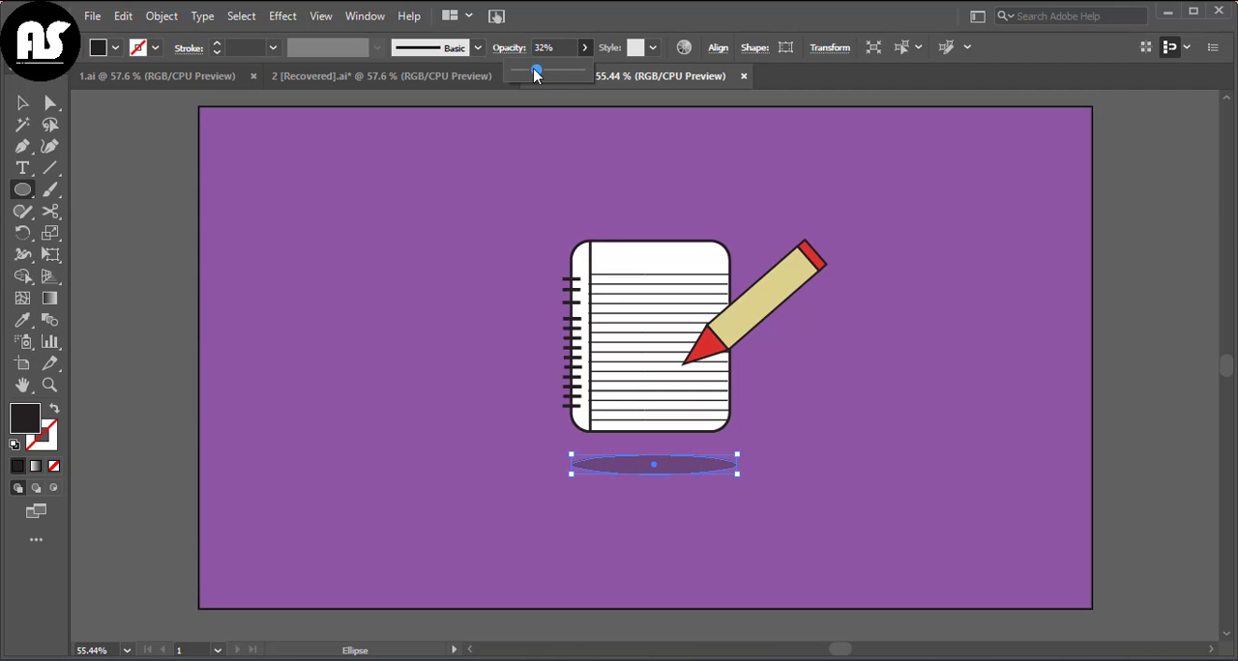
click(22, 102)
click(113, 196)
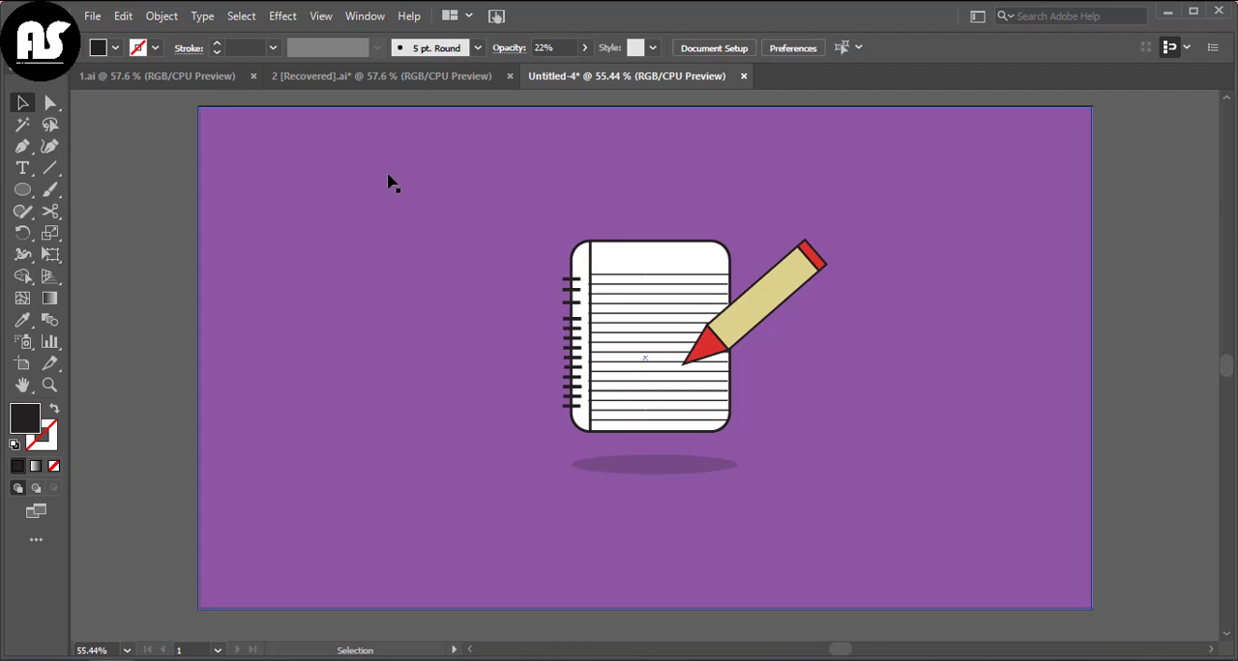
Step: Thicken the pencil slightly by stretching it outward from its lower long side, and deselect it
scroll(388, 176, up, 1)
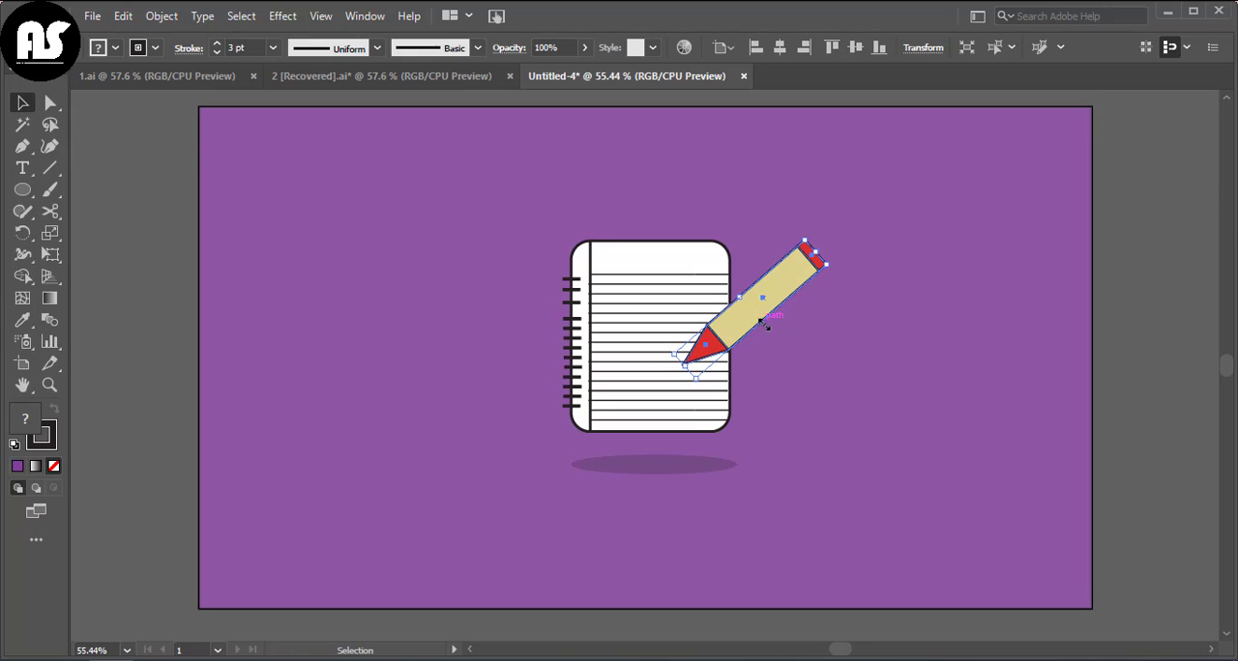
drag(760, 322, 770, 325)
click(873, 339)
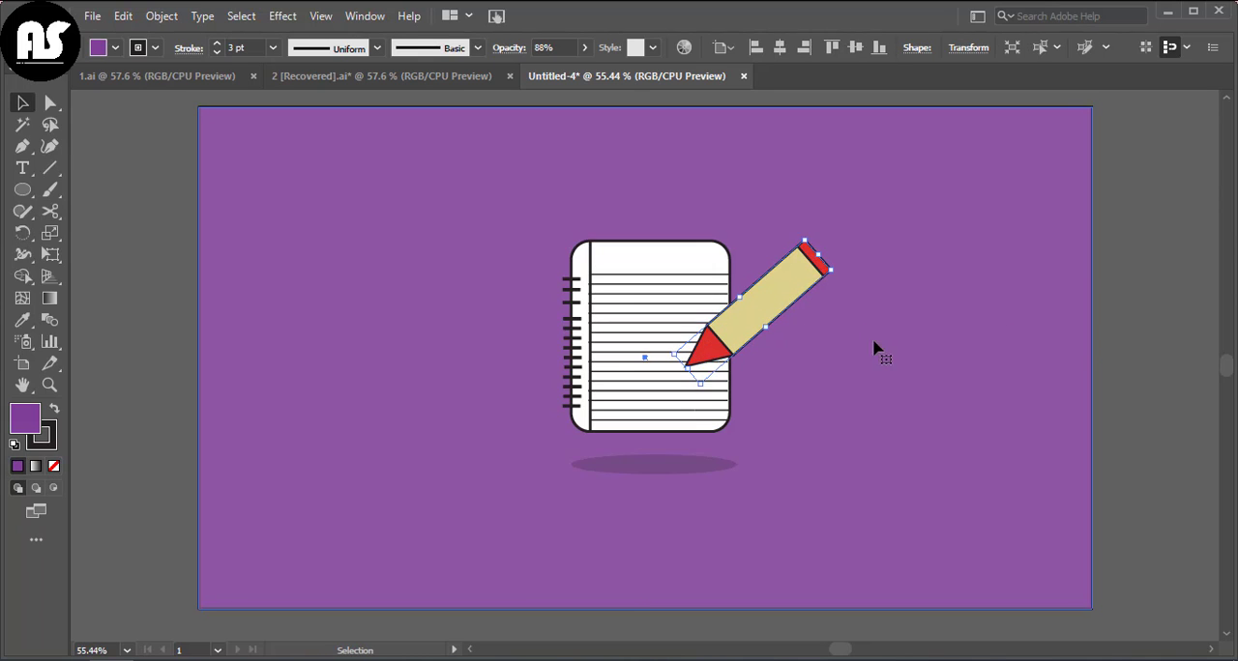
click(1118, 325)
scroll(907, 340, up, 1)
scroll(907, 340, down, 1)
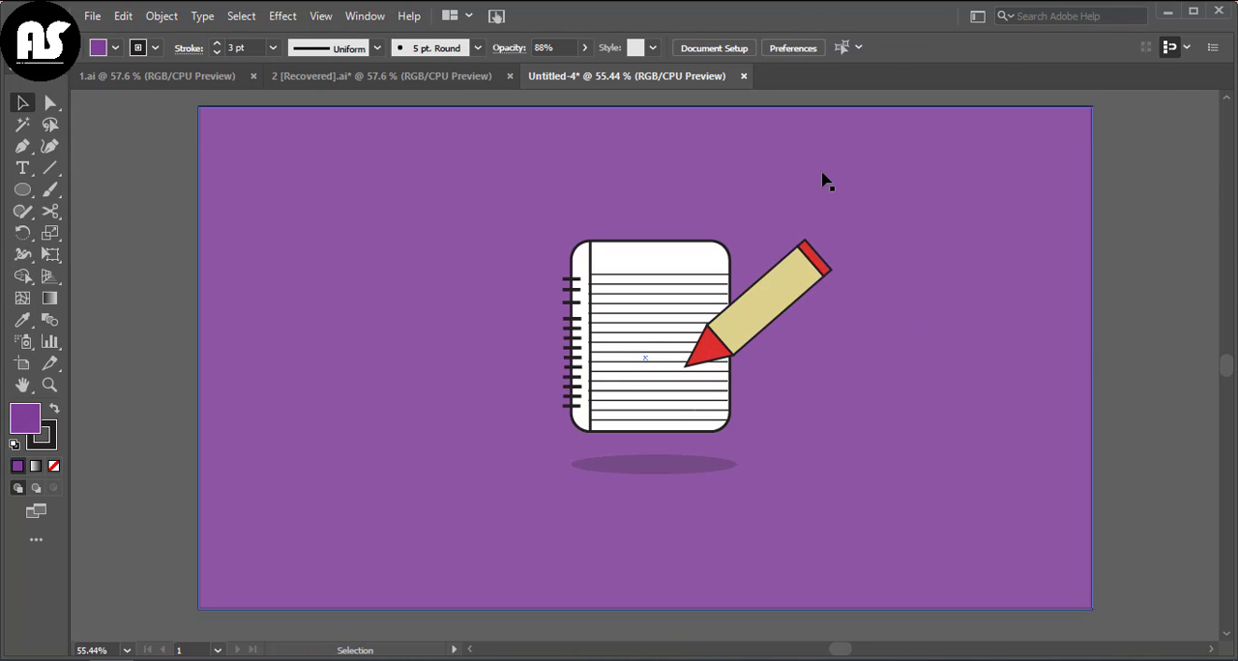